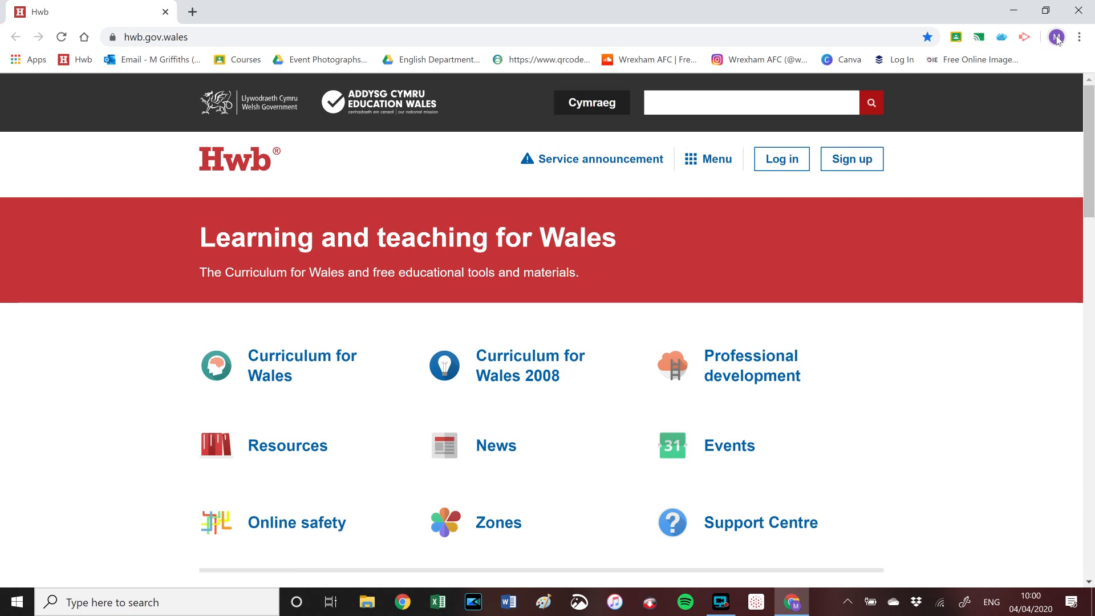
Log in to Hwb with the listed school account and its saved password.
click(790, 162)
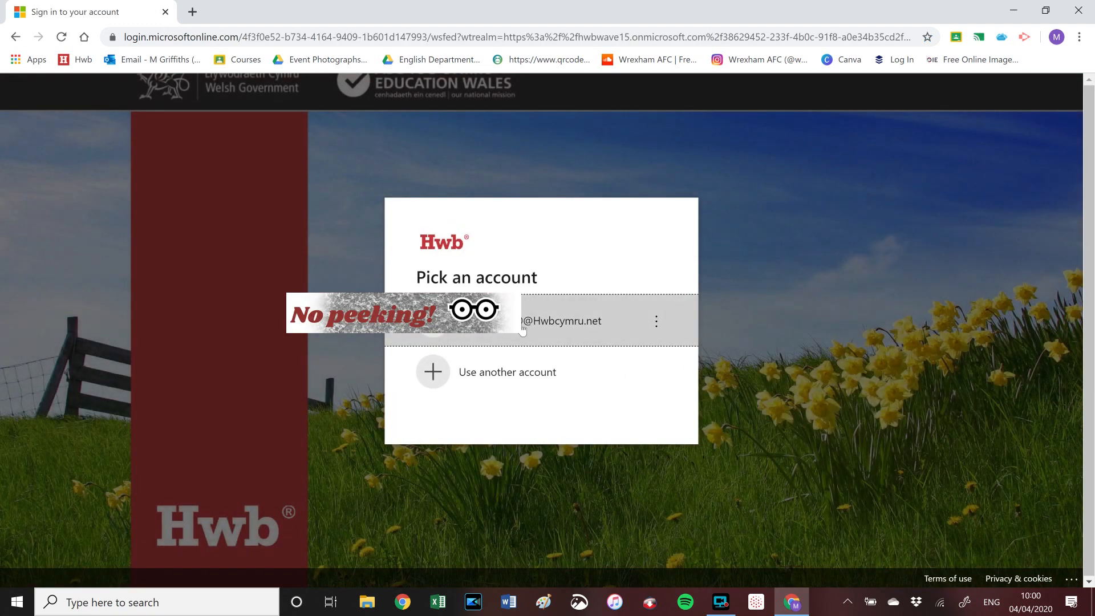
click(522, 330)
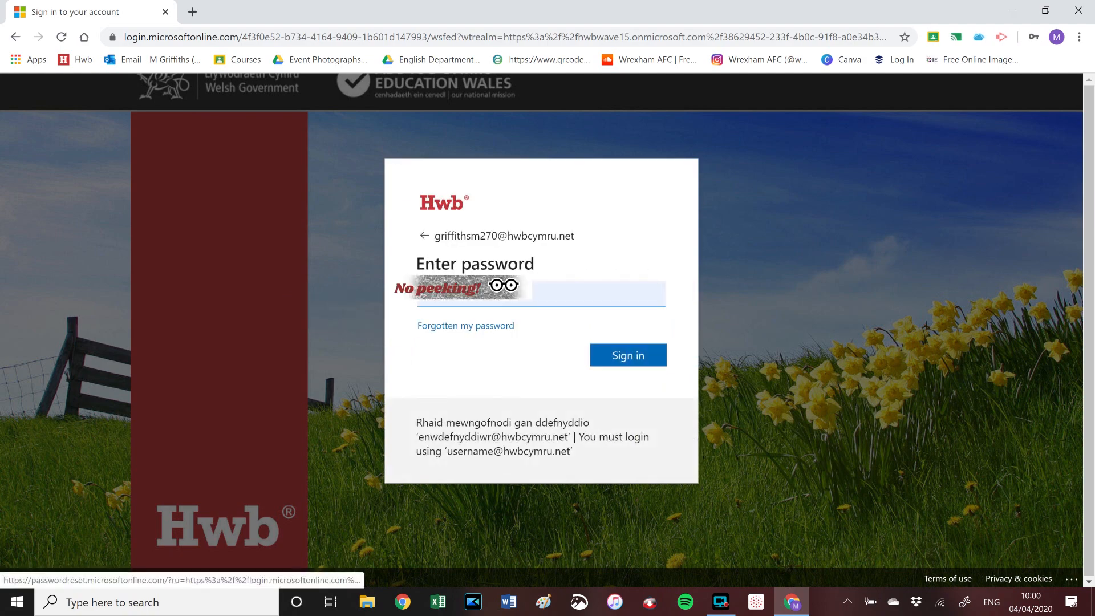
click(627, 358)
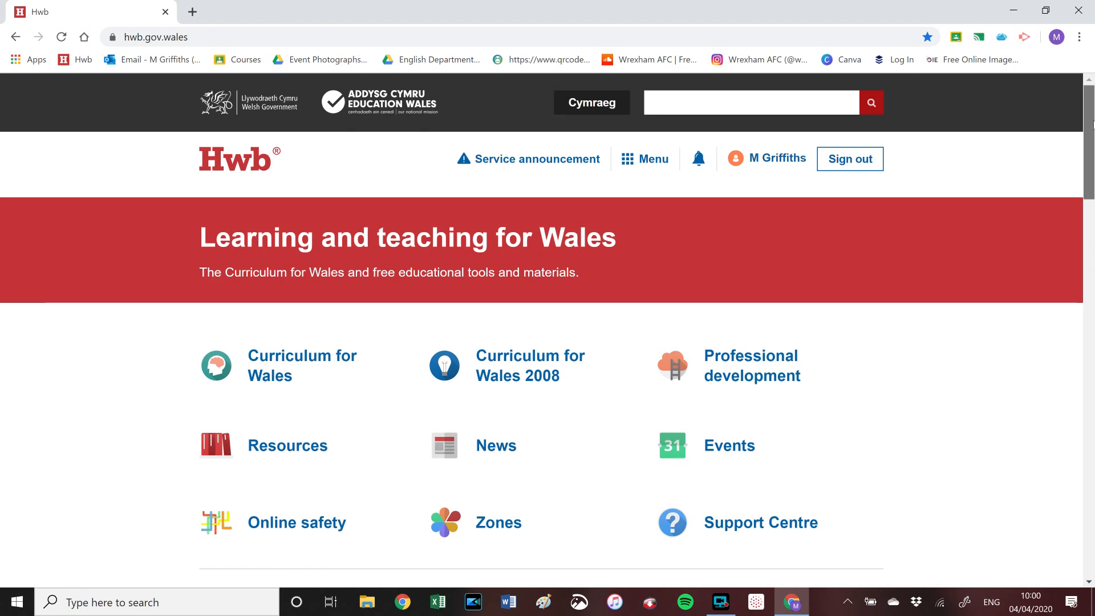
Find Google for Education among the Hwb tools and go through it to the Google Classroom class overview.
drag(1091, 124, 1092, 247)
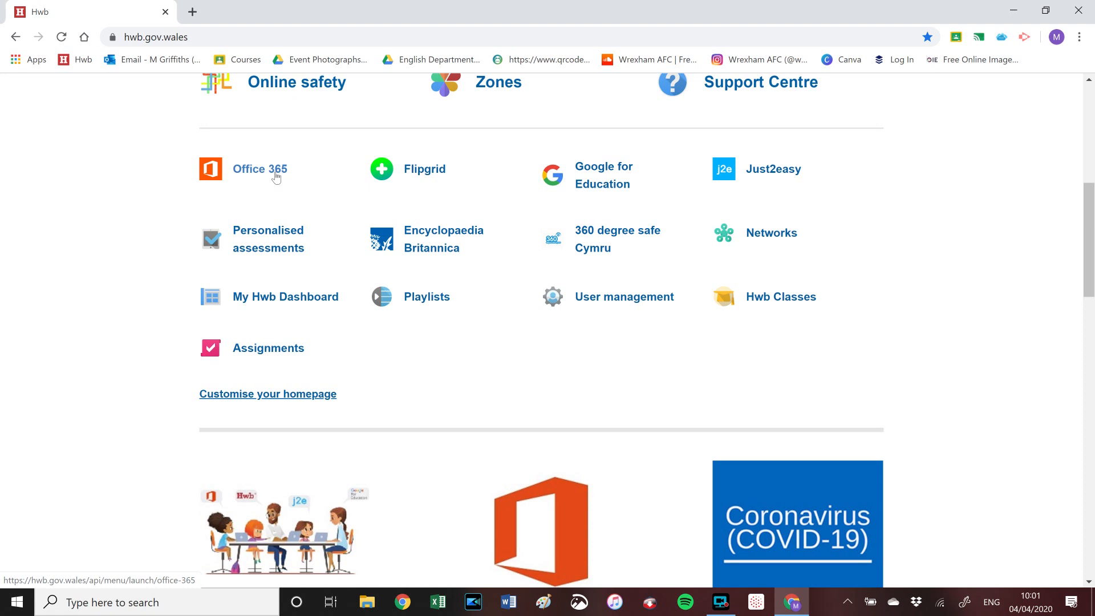
click(622, 189)
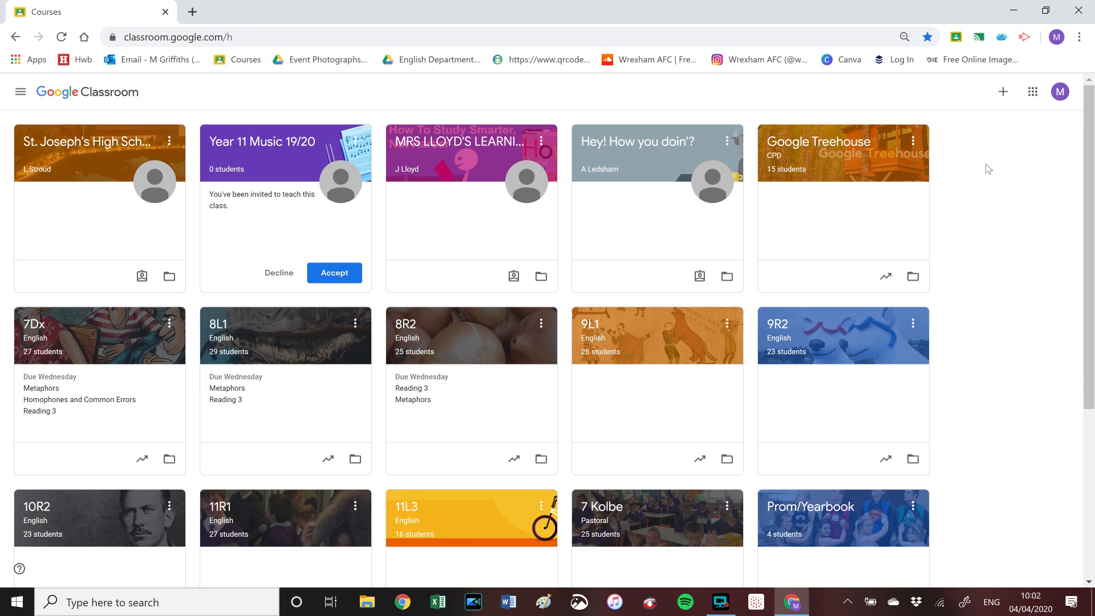
View the Join class form where a class code is requested, and dismiss it without joining.
click(1004, 88)
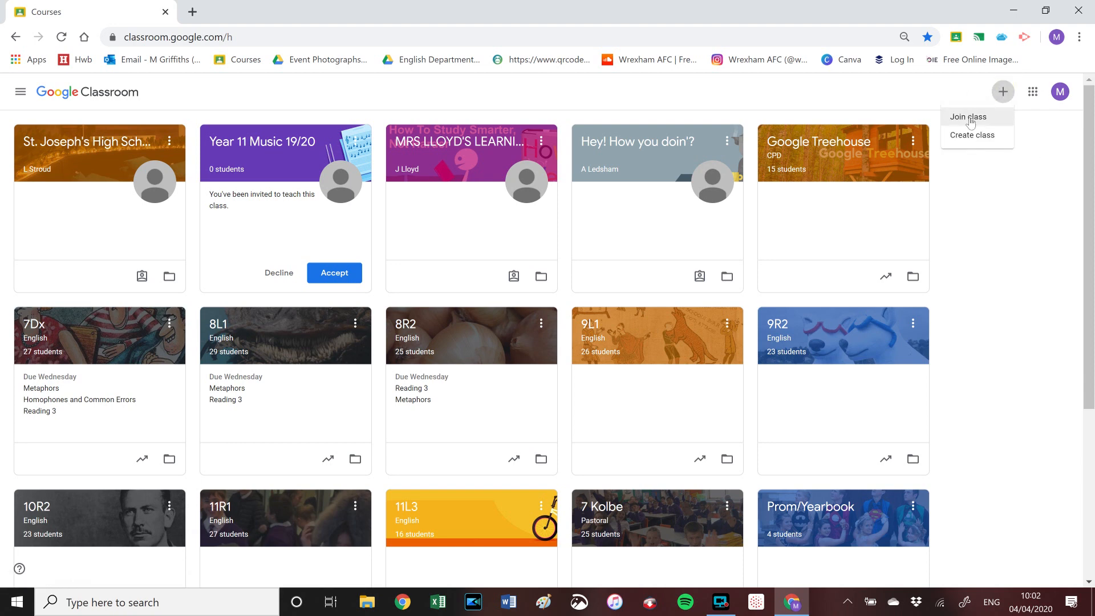
click(968, 117)
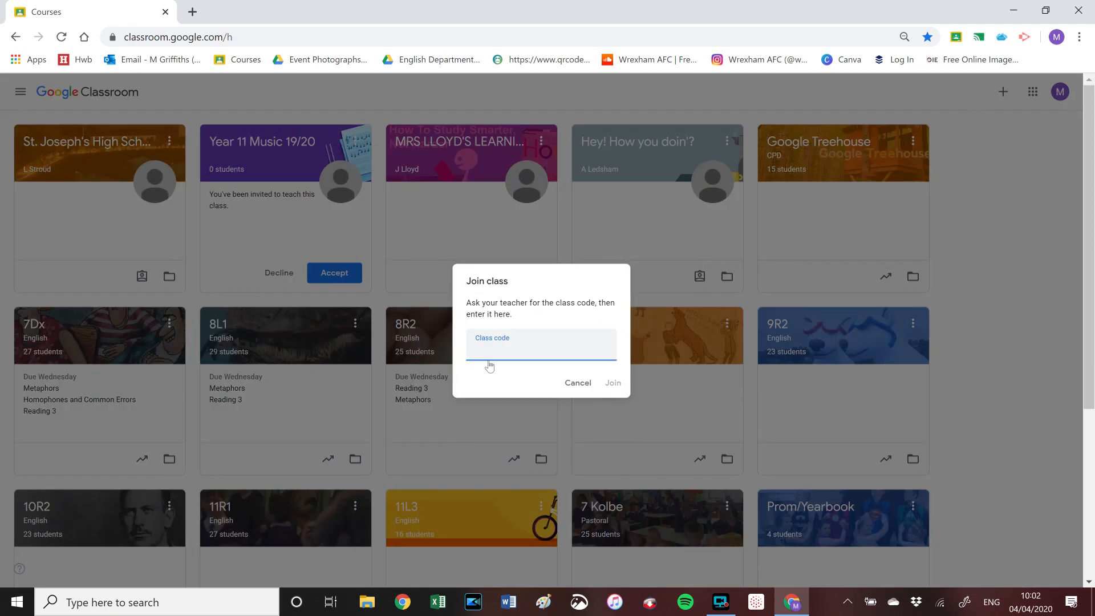
click(1037, 260)
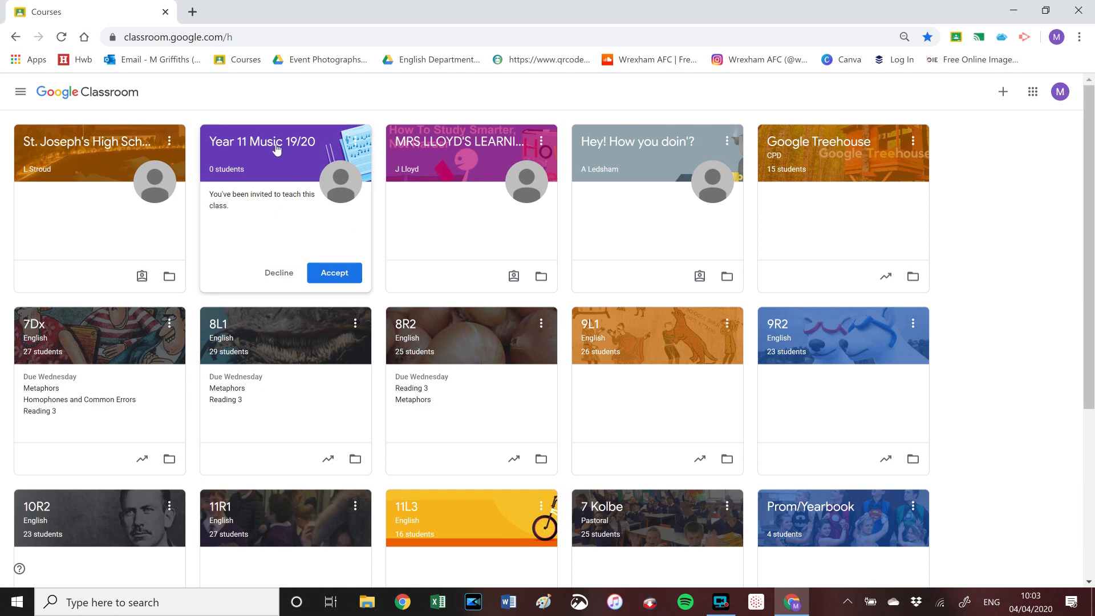
Accept the invitation to teach the Year 11 Music 19/20 class.
click(332, 274)
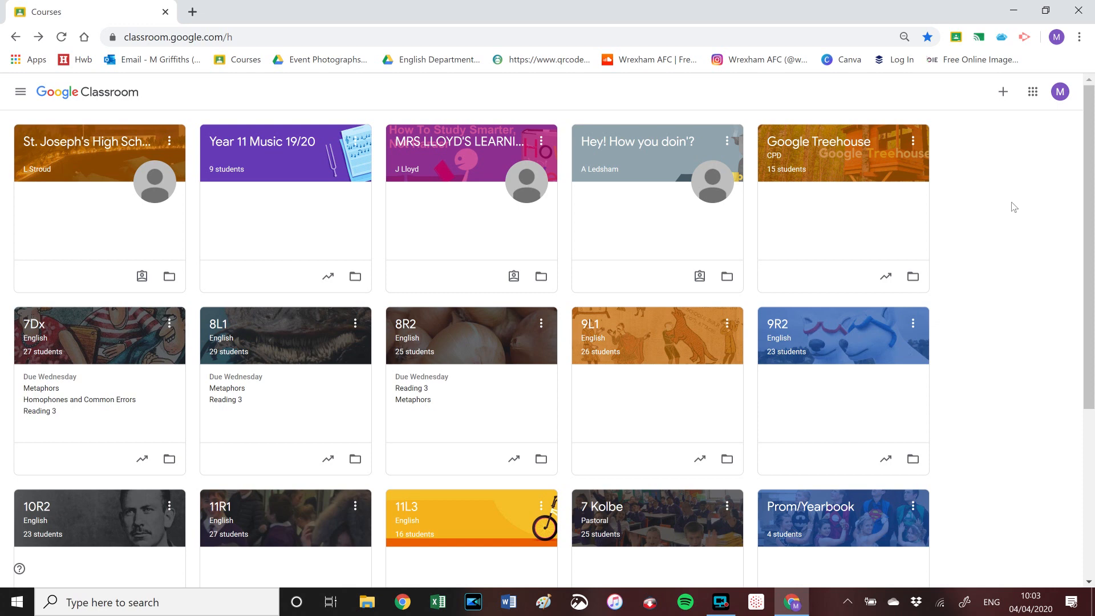
Open the "Hey! How you doin'?" class and look through its stream of posts and the area for sharing with the class.
click(614, 144)
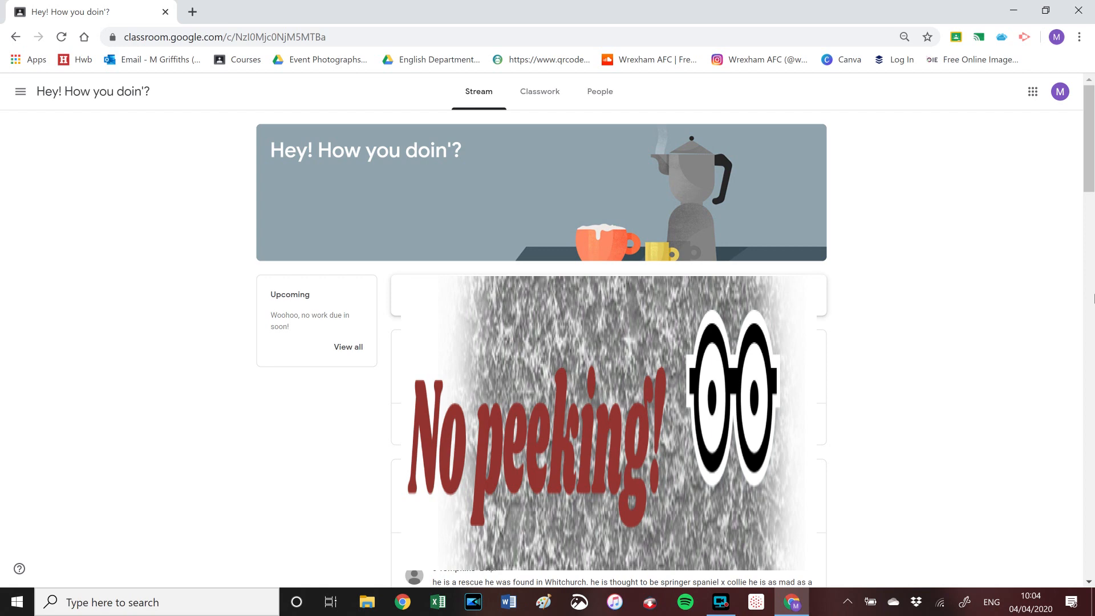
mouse_move(1092, 130)
mouse_down()
mouse_move(1091, 256)
mouse_move(1086, 111)
mouse_move(1078, 154)
mouse_move(1087, 111)
mouse_up()
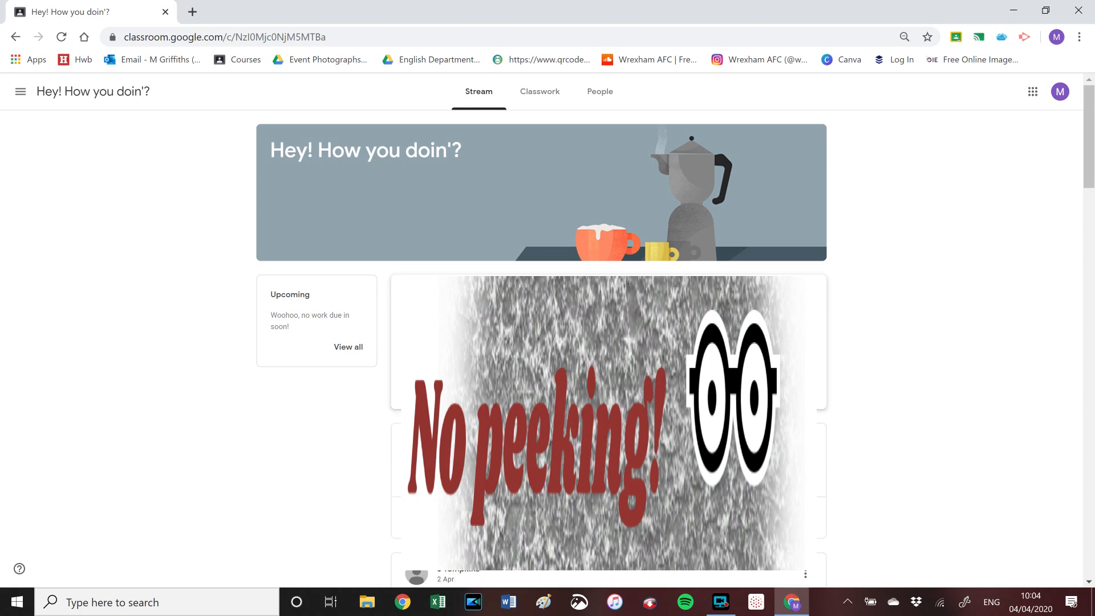
click(992, 202)
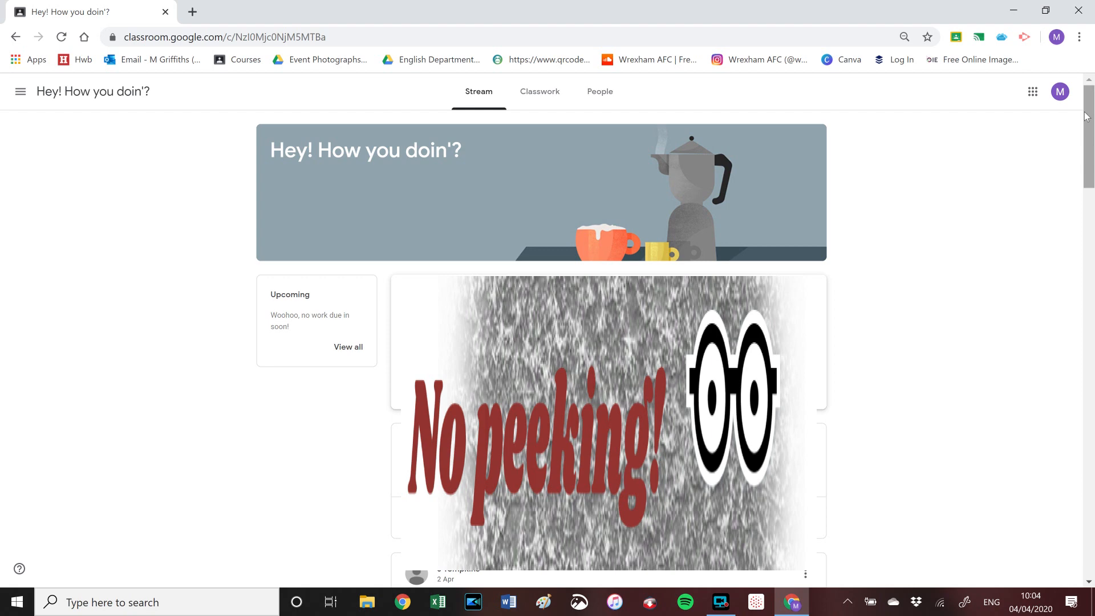
drag(1086, 116, 1086, 122)
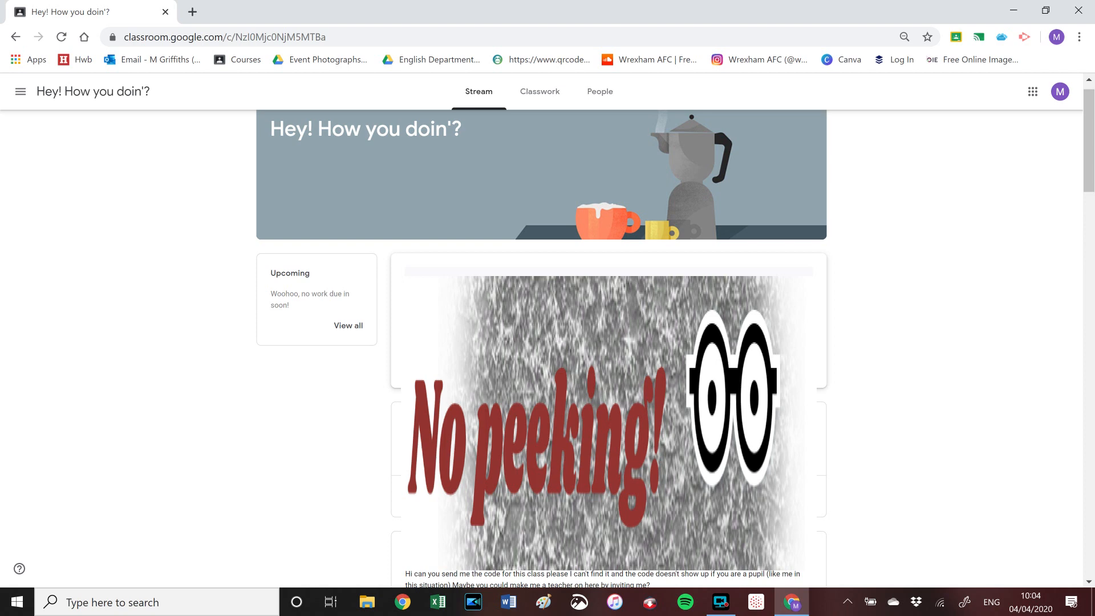
click(990, 193)
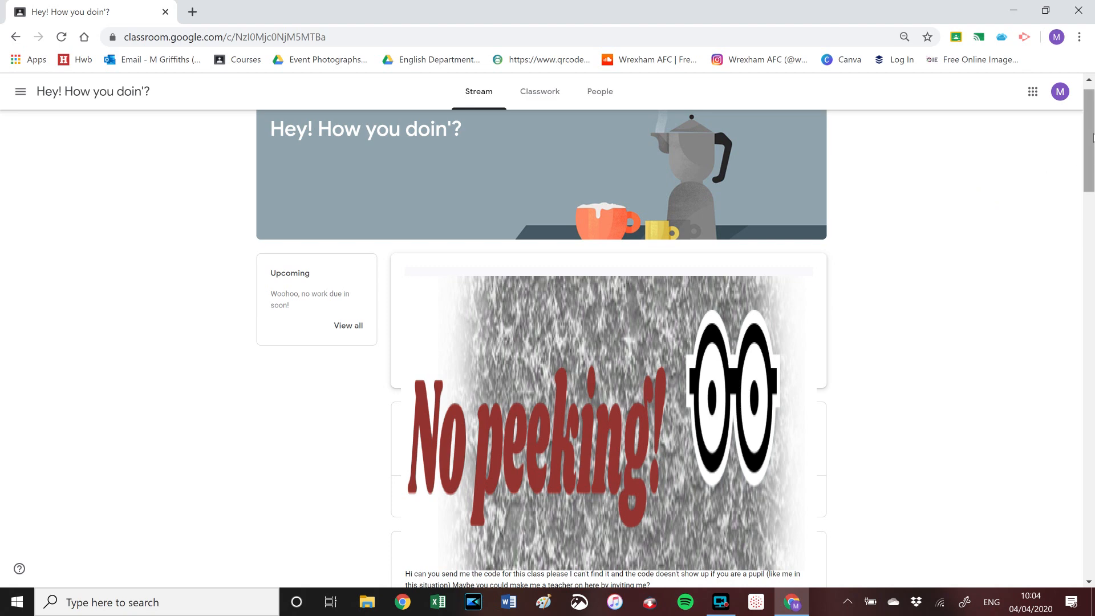
drag(1093, 136, 1052, 493)
scroll(1054, 468, up, 20)
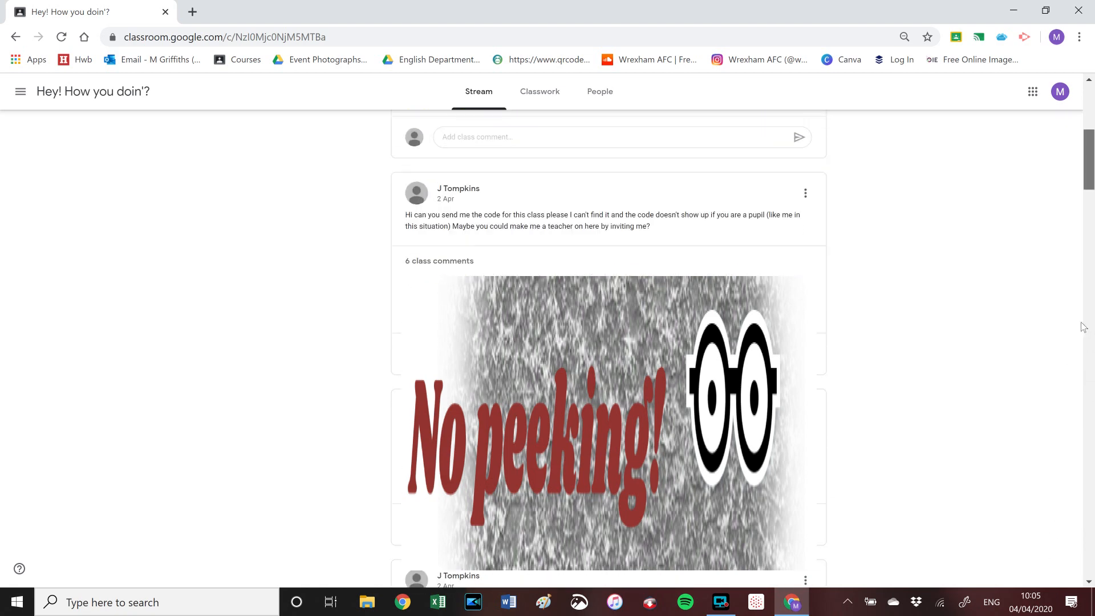
scroll(1093, 285, up, 1)
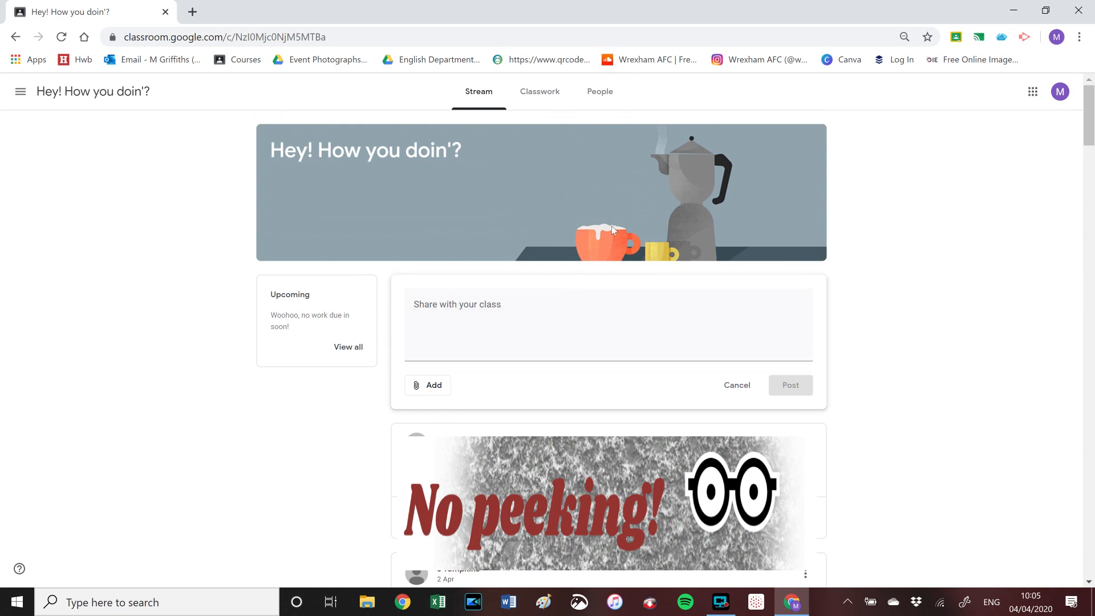
Open the full details of the "10 Minute Movie Upload Here!!!" assignment from the class's classwork.
click(541, 93)
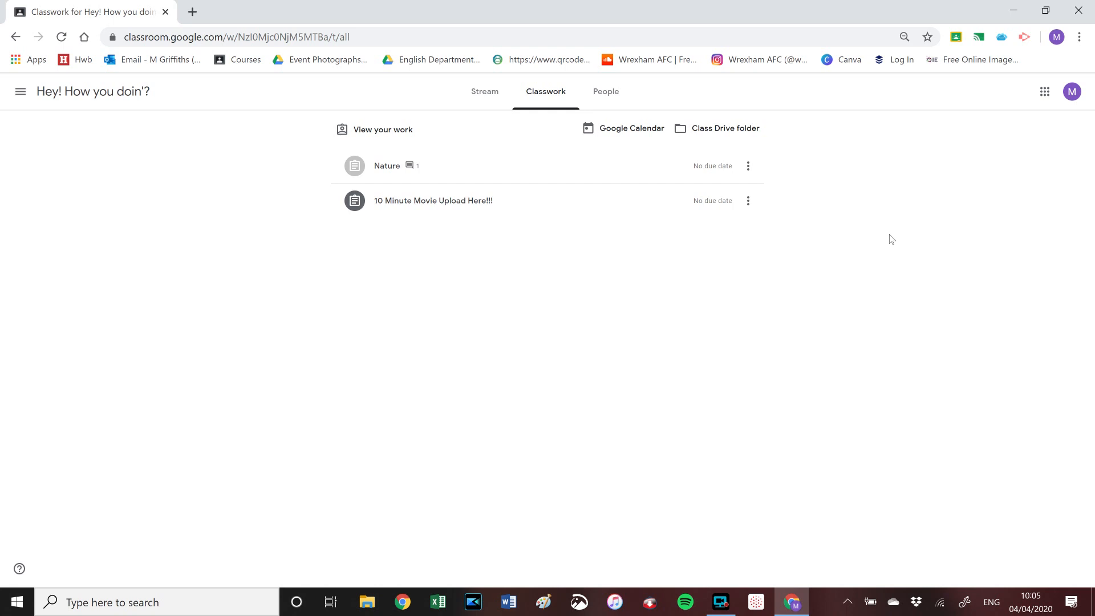
click(419, 204)
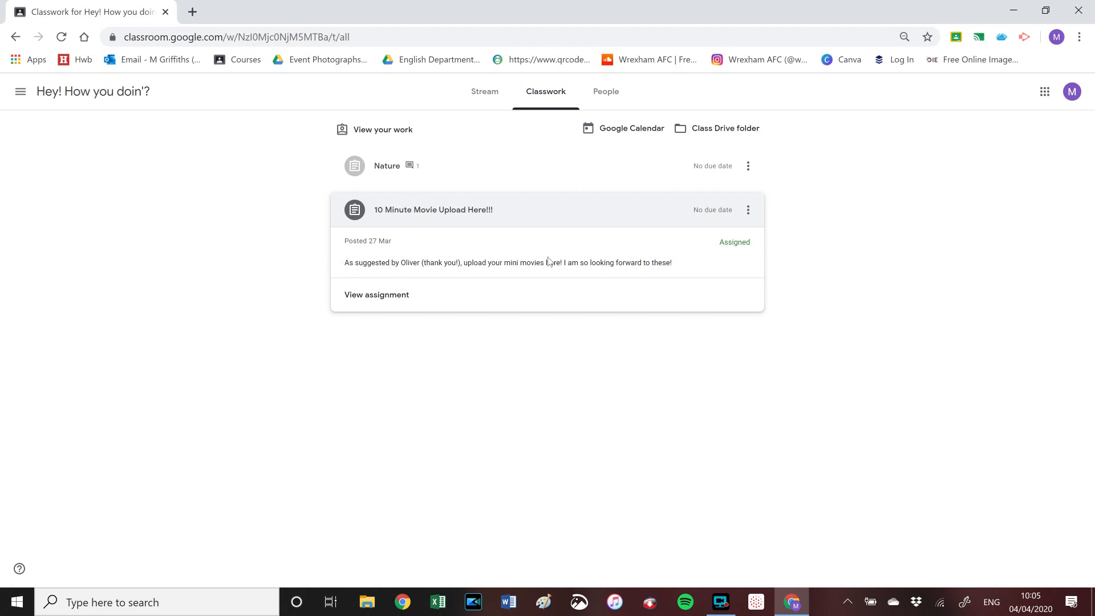
click(377, 297)
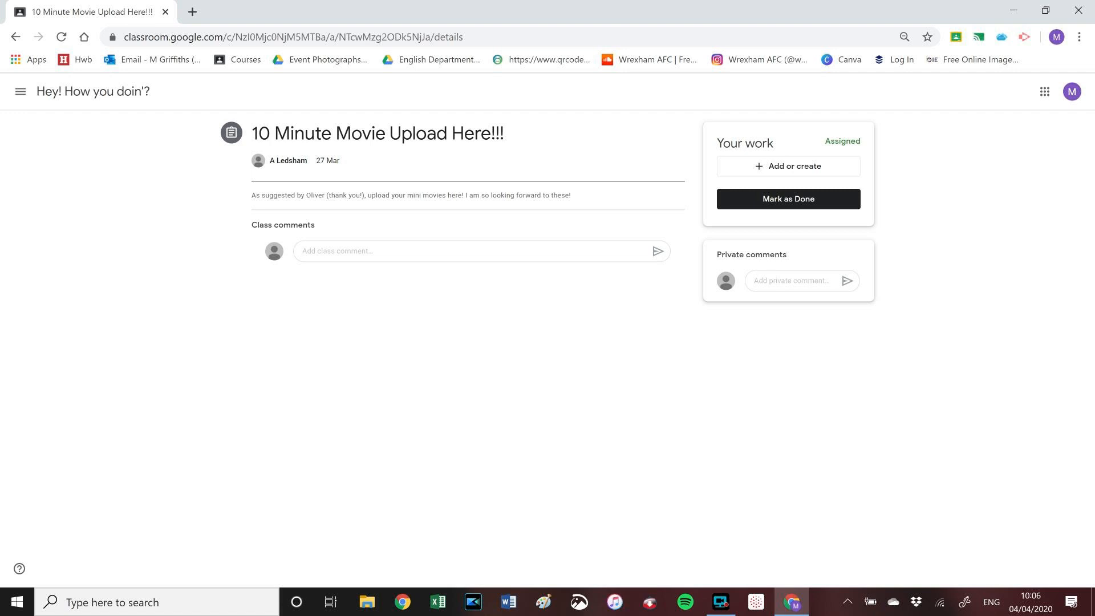
drag(240, 387, 328, 283)
drag(272, 293, 333, 325)
drag(990, 194, 810, 273)
drag(813, 242, 884, 266)
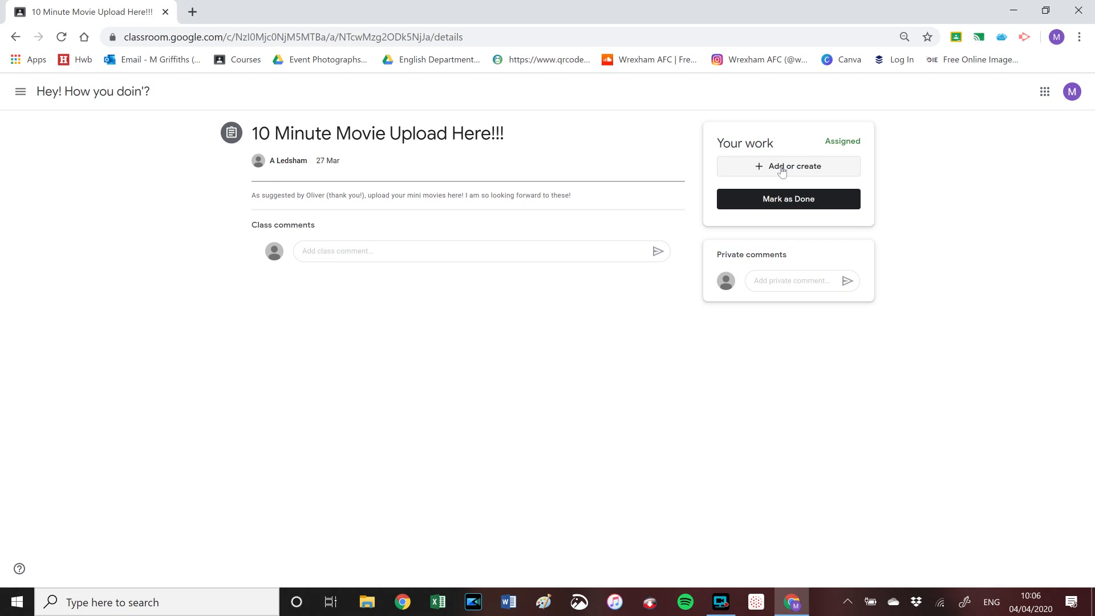
Attach the image file Dynamic Action Sports Youtube Channel Art from the Downloads folder to the assignment as own work.
click(781, 168)
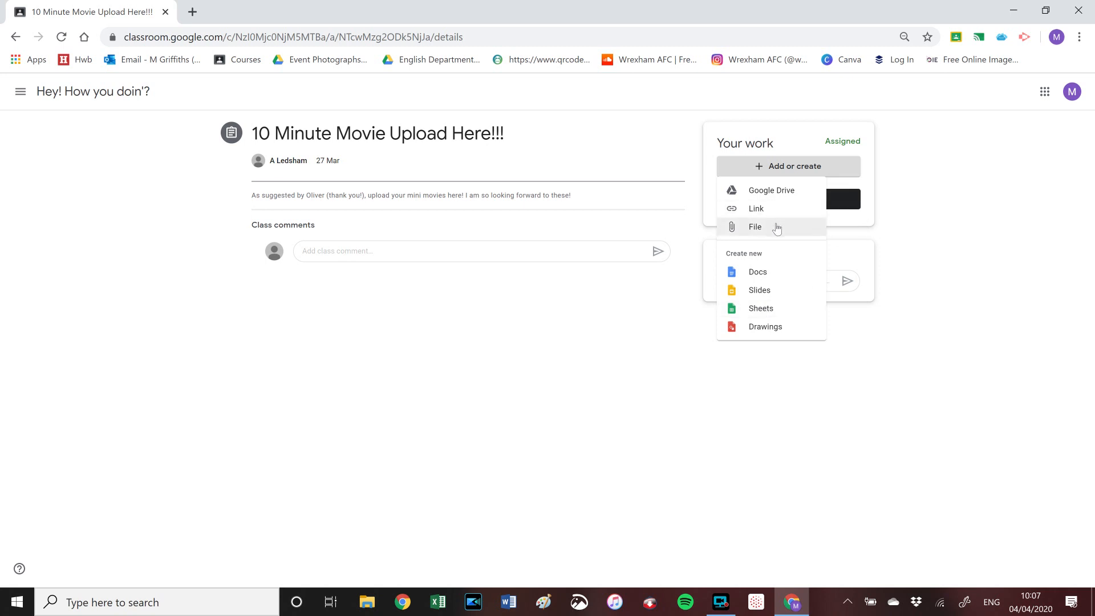
click(777, 227)
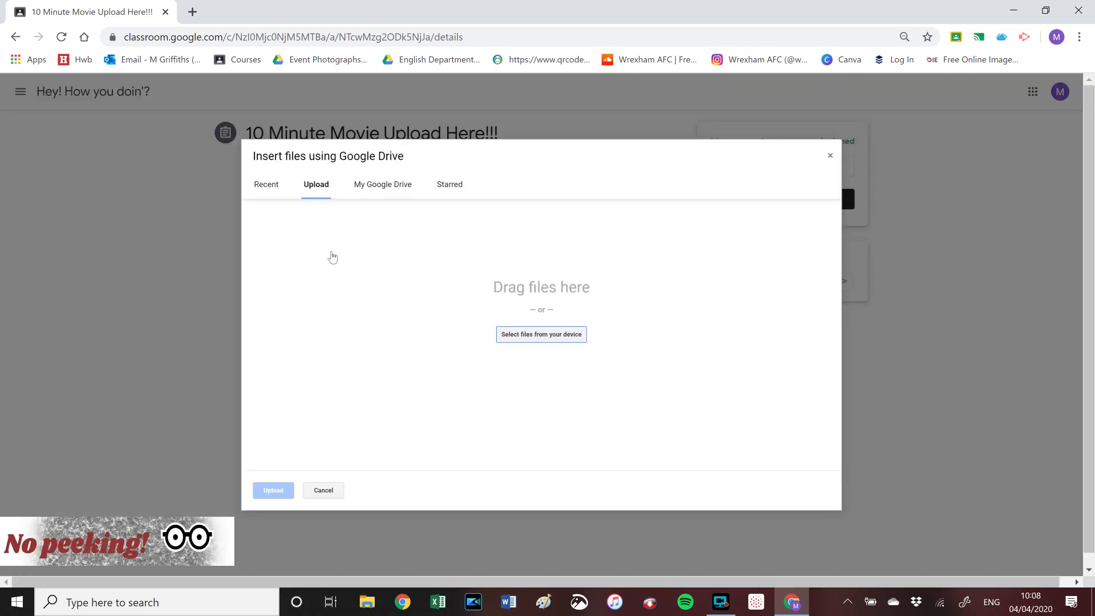
click(541, 336)
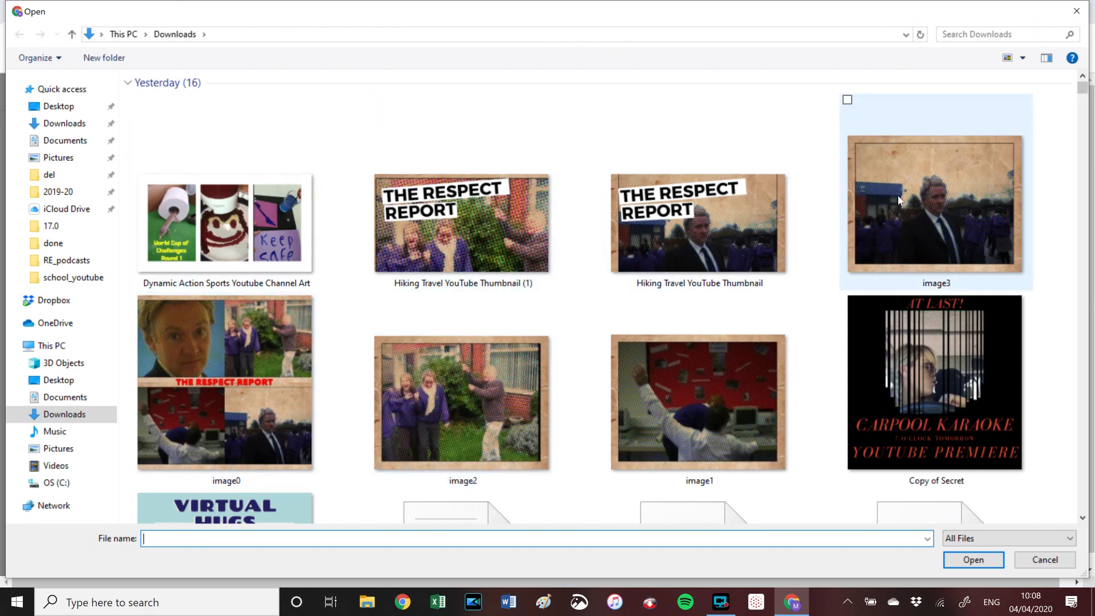
click(201, 203)
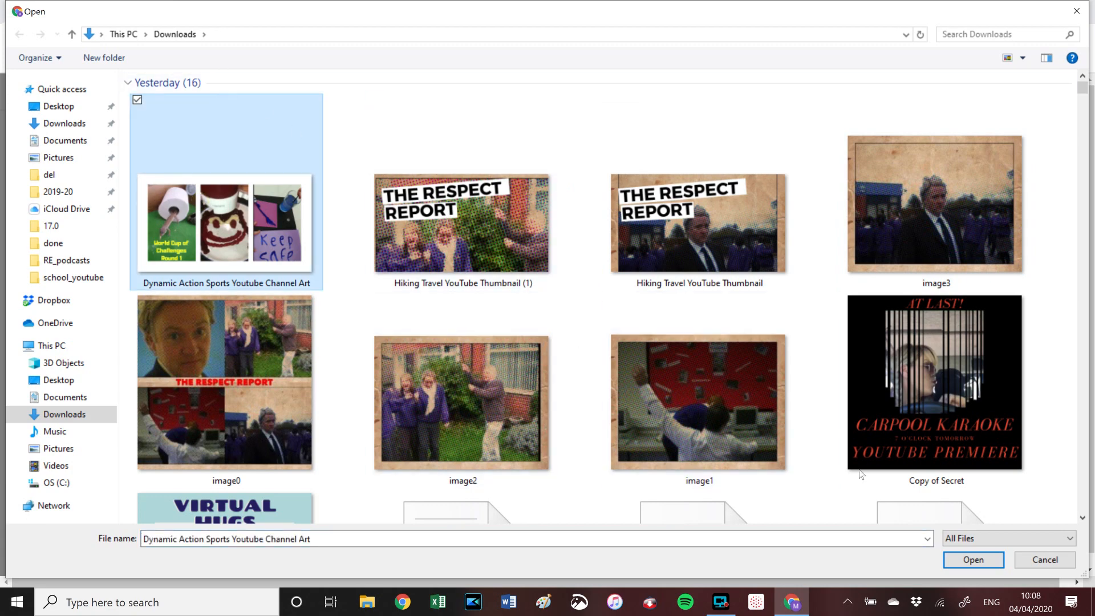
click(960, 560)
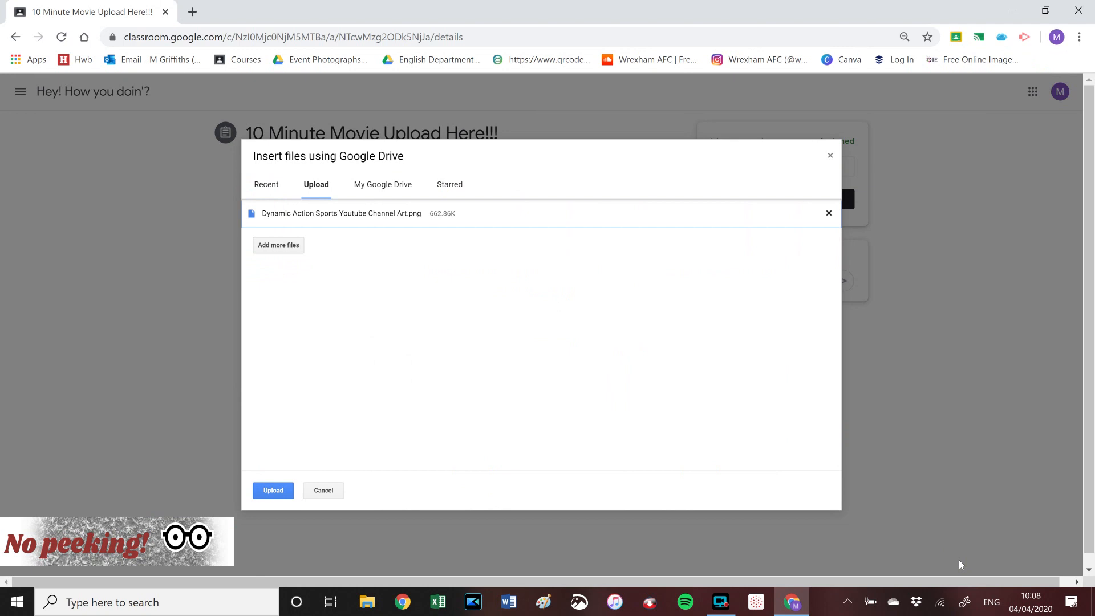
click(271, 493)
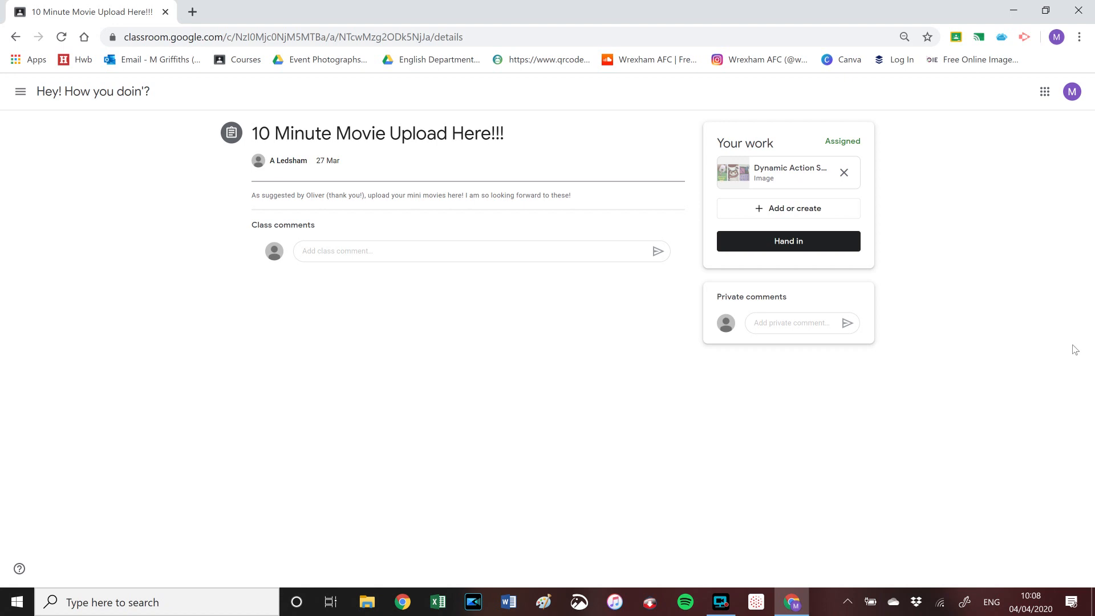
Hand in the assignment with the attached image and confirm the submission.
click(786, 244)
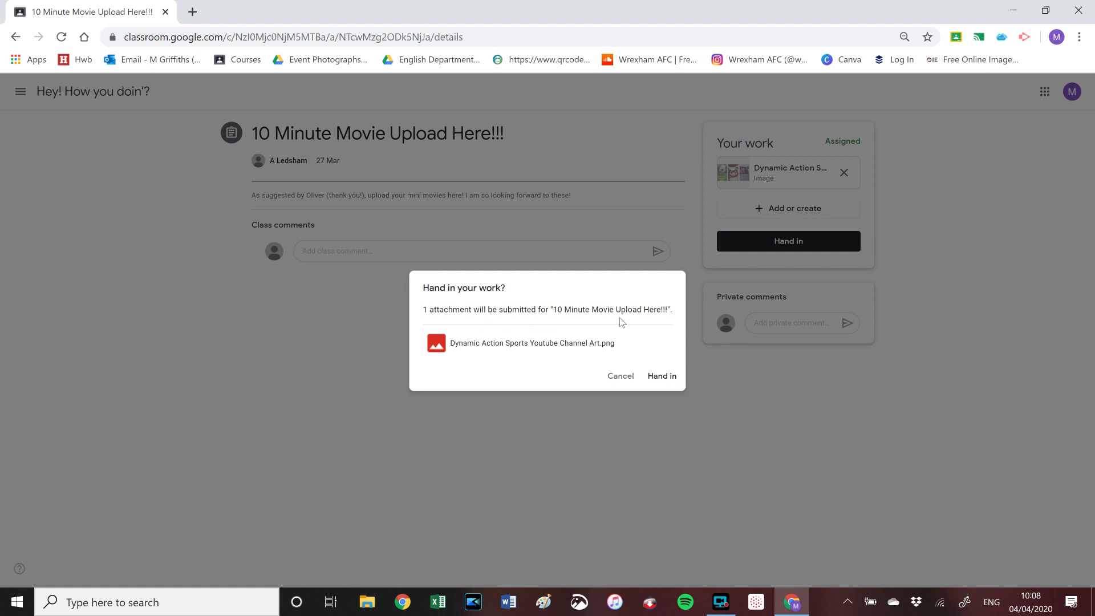
click(650, 386)
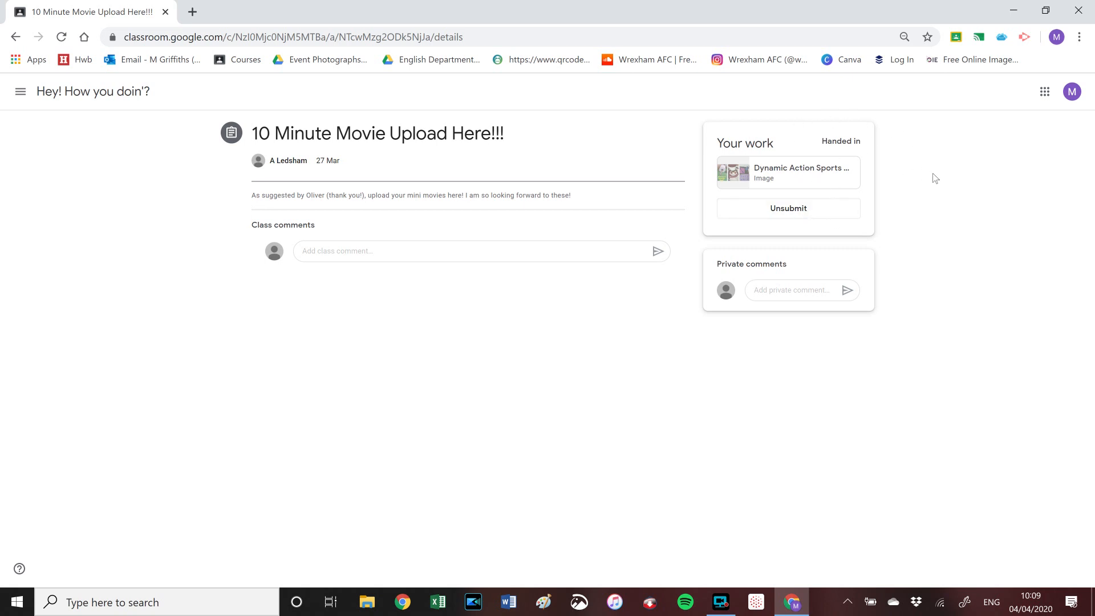
Open the teaching to-do list of work to review and filter it to the Year 11 Music 19/20 class.
click(21, 93)
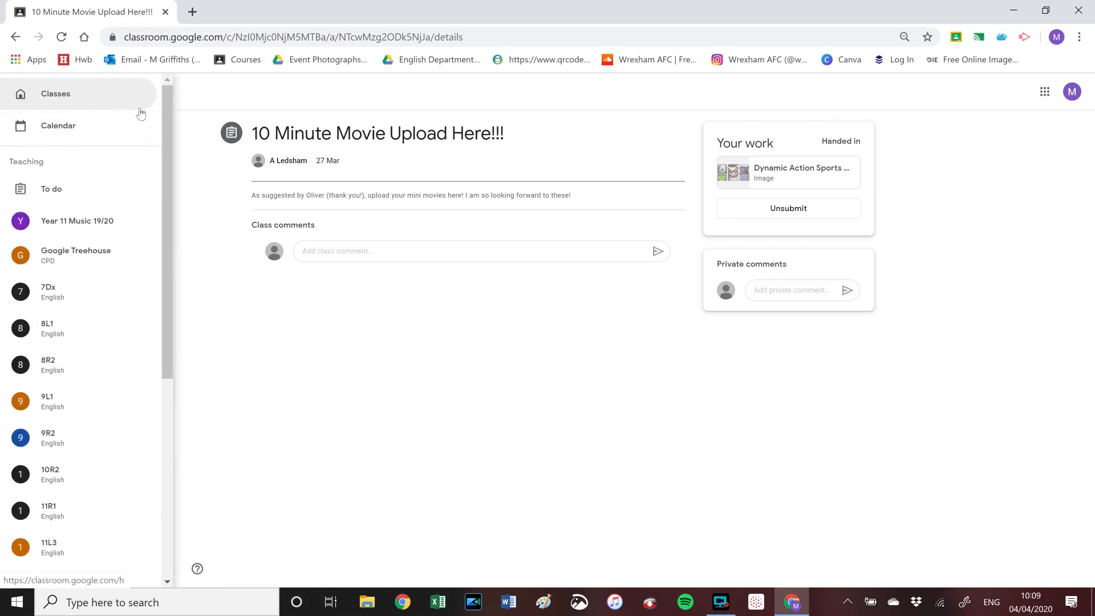
click(41, 191)
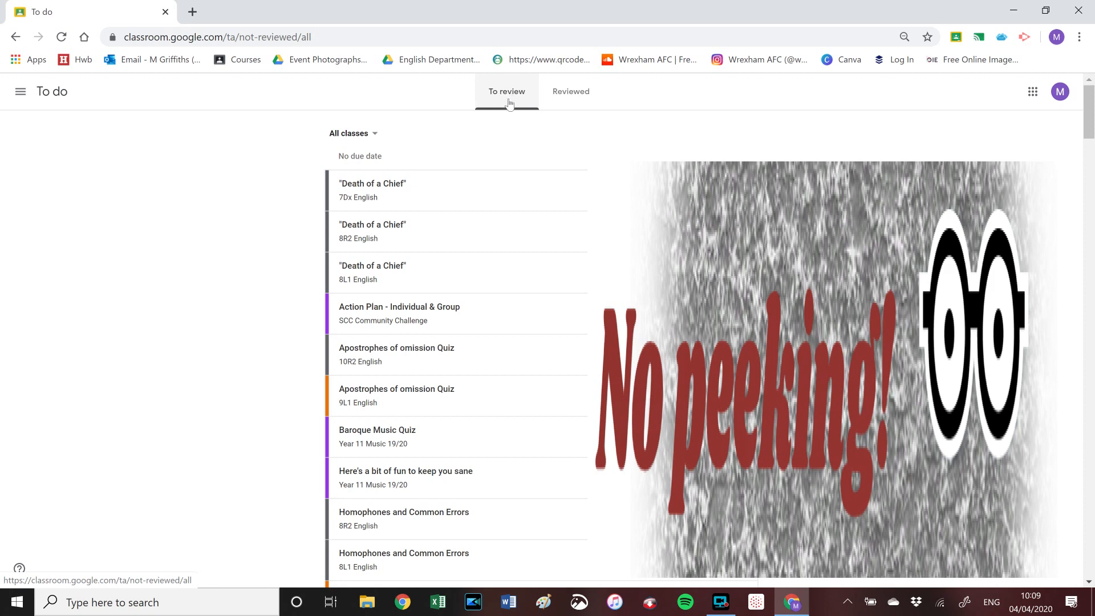
click(352, 134)
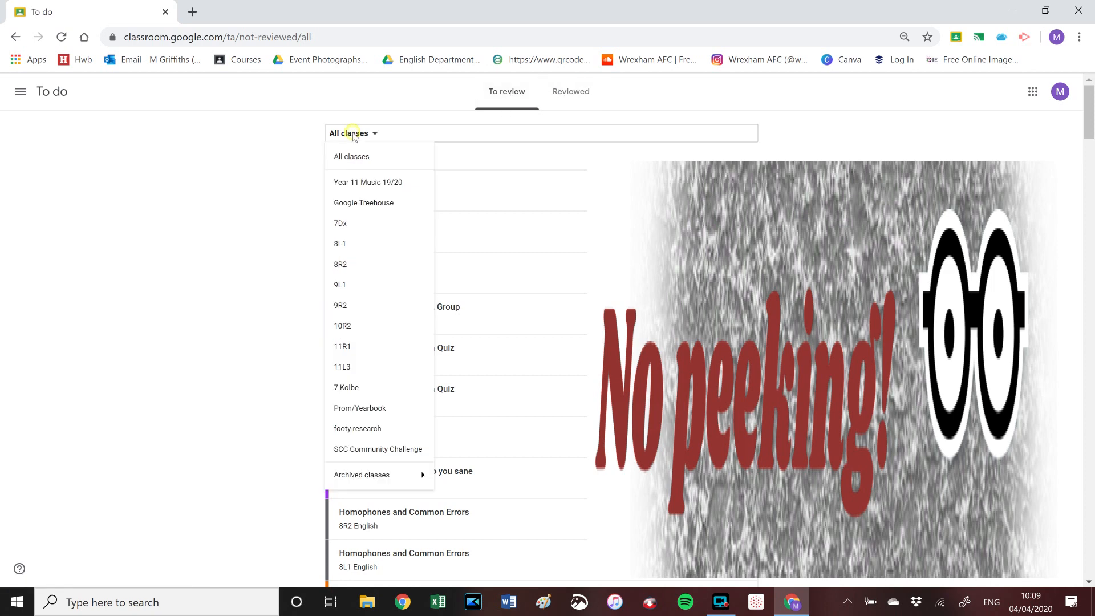
click(399, 182)
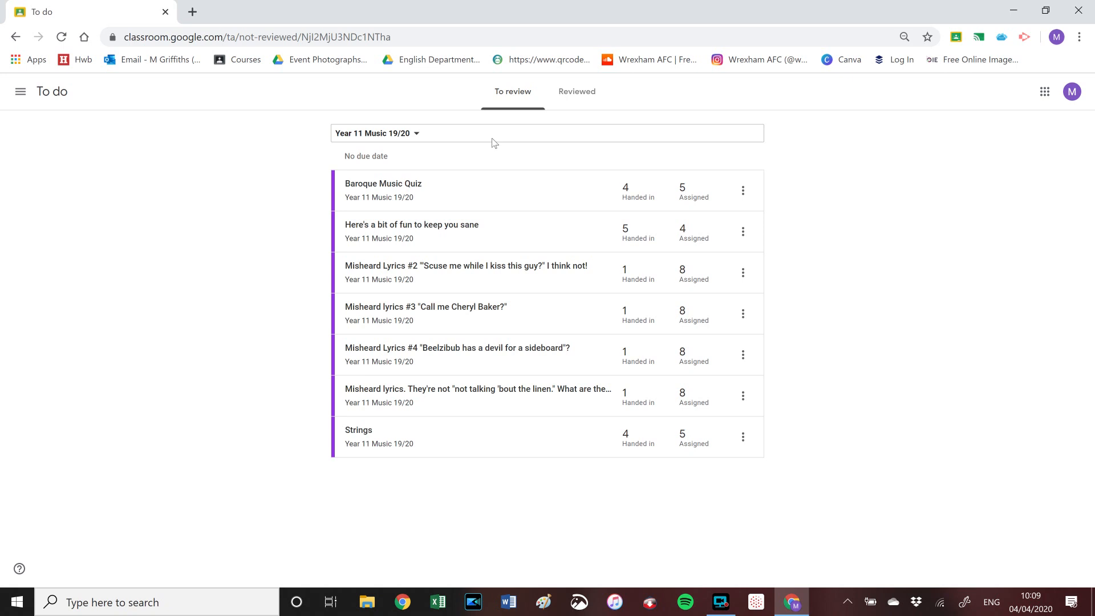
Open the Baroque Music Quiz student work and its attached Google Form, and look through the quiz questions.
click(358, 188)
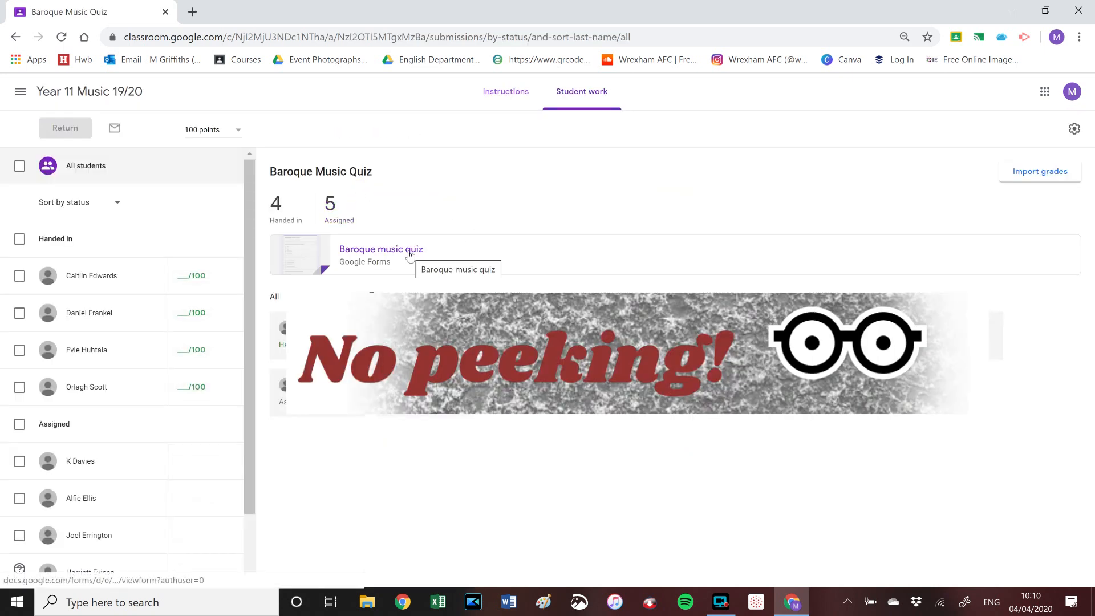
click(409, 254)
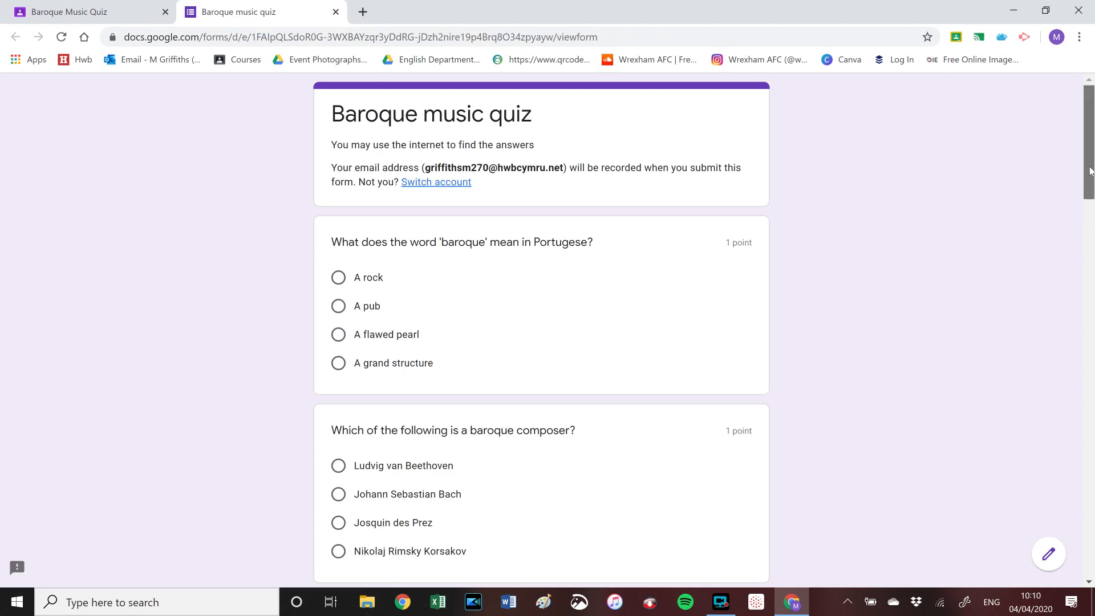
scroll(1089, 171, down, 2)
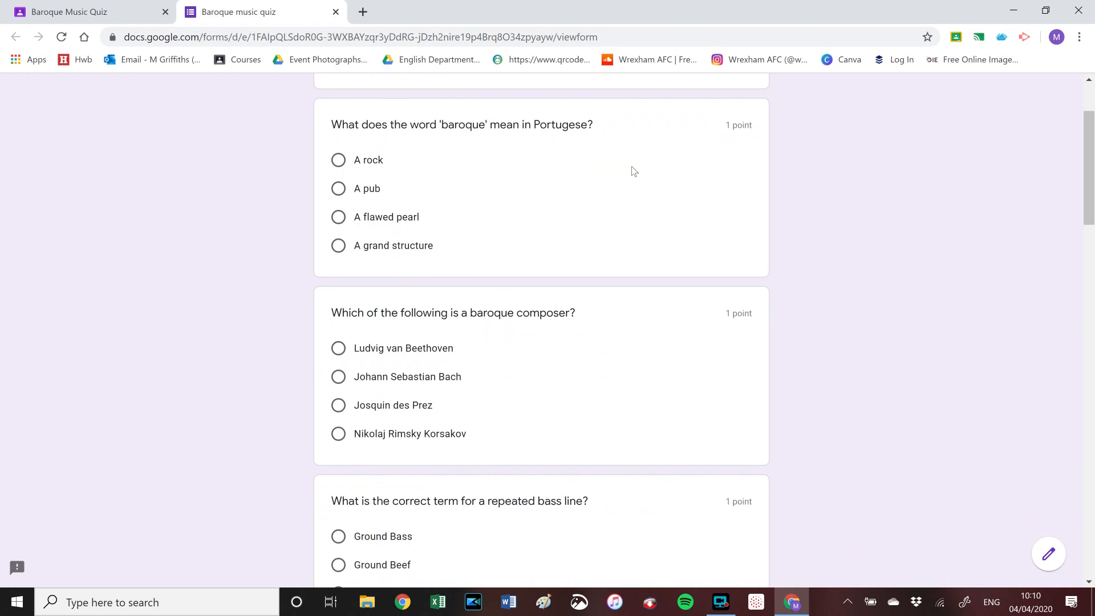
Answer the first three quiz questions with A grand structure, Johann Sebastian Bach and Ground Bass.
click(338, 245)
scroll(338, 245, down, 3)
click(338, 188)
scroll(339, 188, down, 4)
click(338, 140)
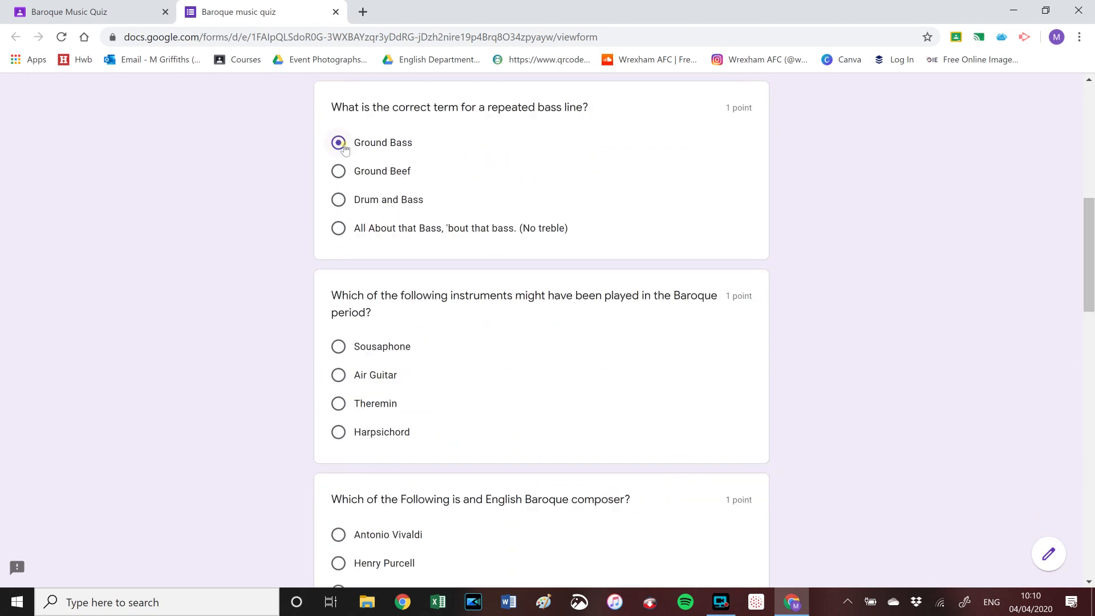
Choose Harpsichord as the Baroque instrument, Henry Purcell as the English composer and Four Seasons as the Vivaldi concerto.
scroll(338, 140, down, 4)
click(338, 225)
scroll(1088, 325, down, 3)
click(338, 176)
click(338, 422)
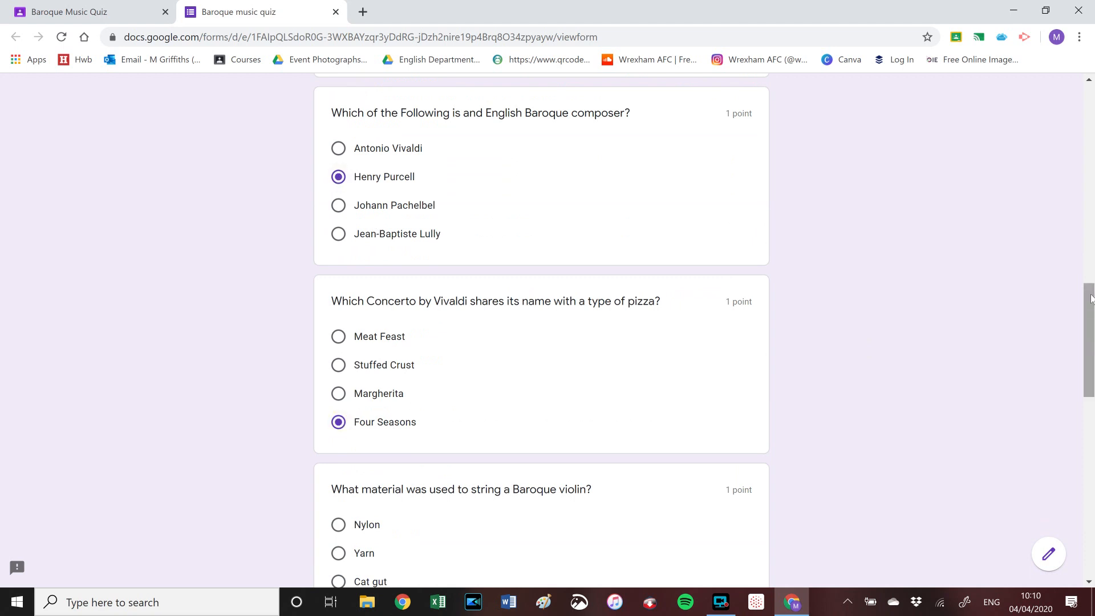
Answer the remaining questions, including Over 200 for Bach's cantatas and The Messiah for Handel's work, and submit the quiz.
scroll(399, 257, down, 5)
click(338, 254)
click(338, 471)
scroll(415, 146, down, 7)
click(338, 229)
click(338, 405)
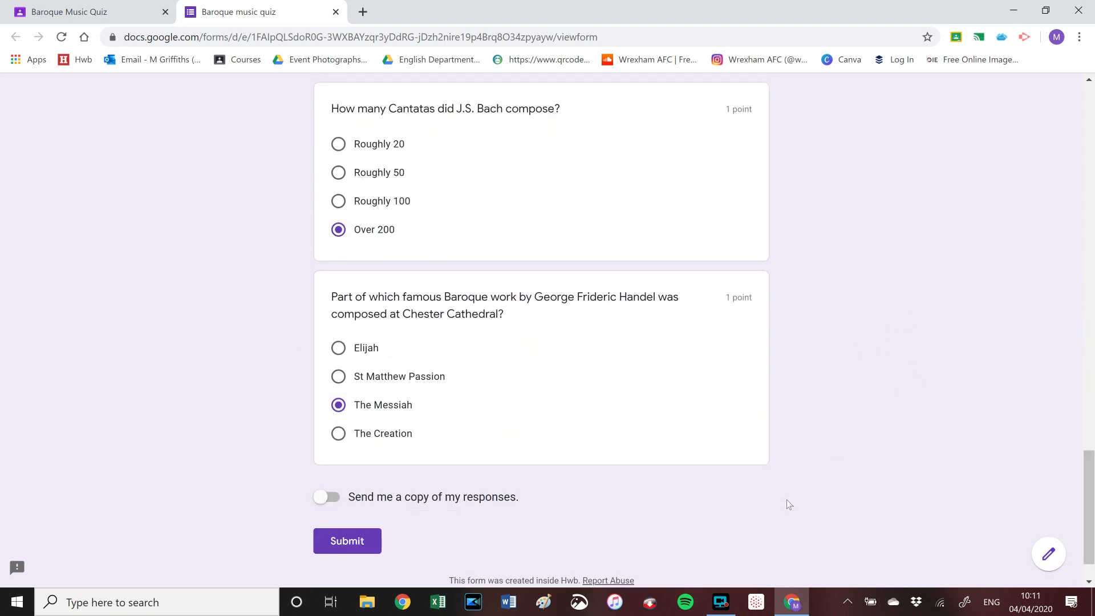
click(341, 541)
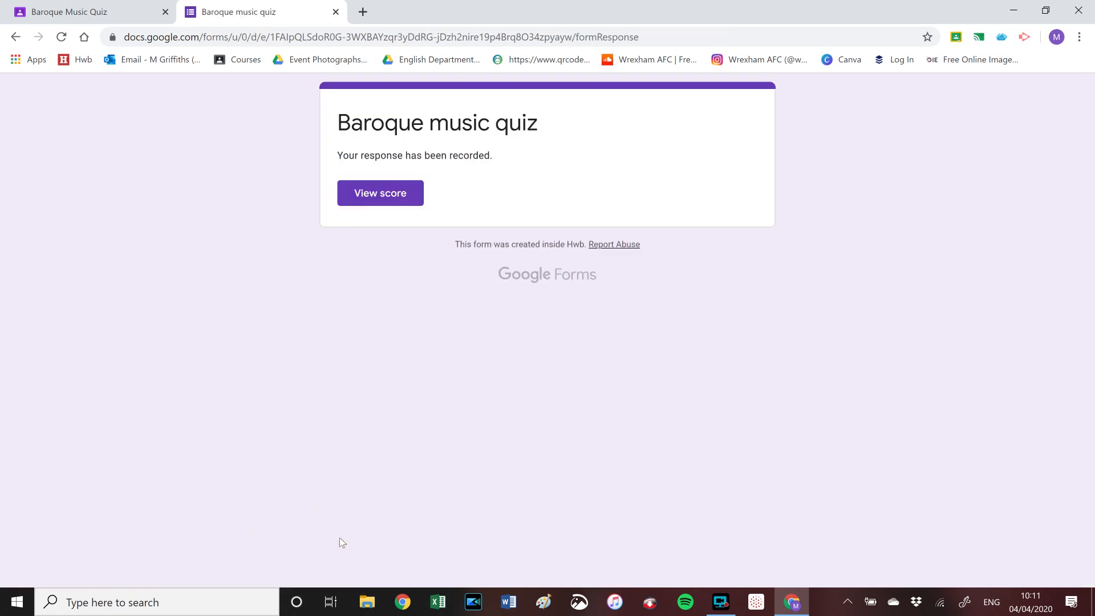
View the score of the submitted Baroque music quiz and review the marked answers.
click(387, 197)
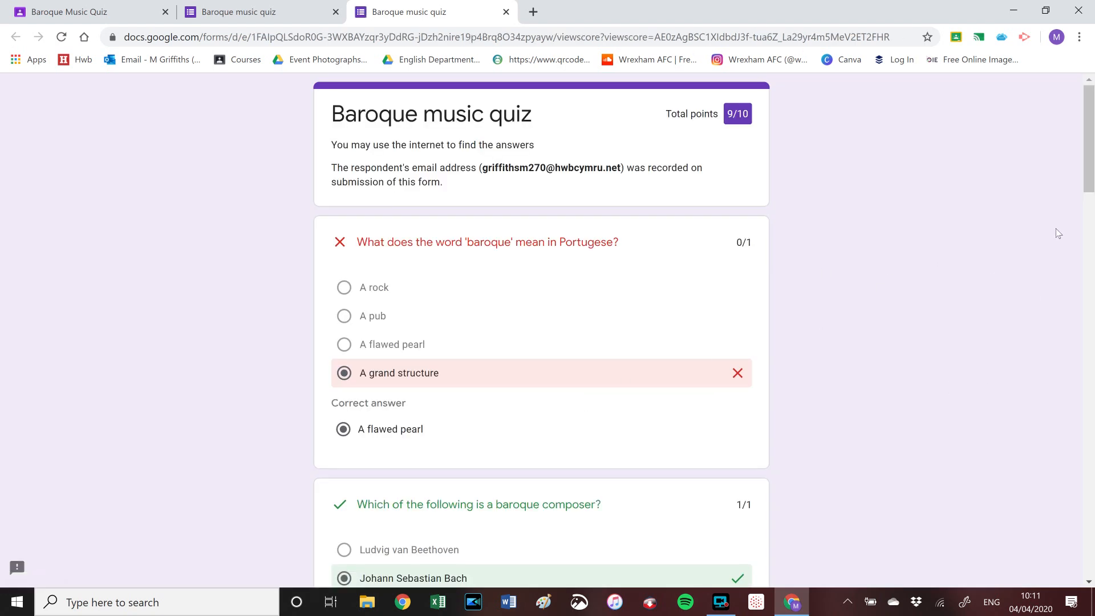
drag(1090, 145, 1090, 162)
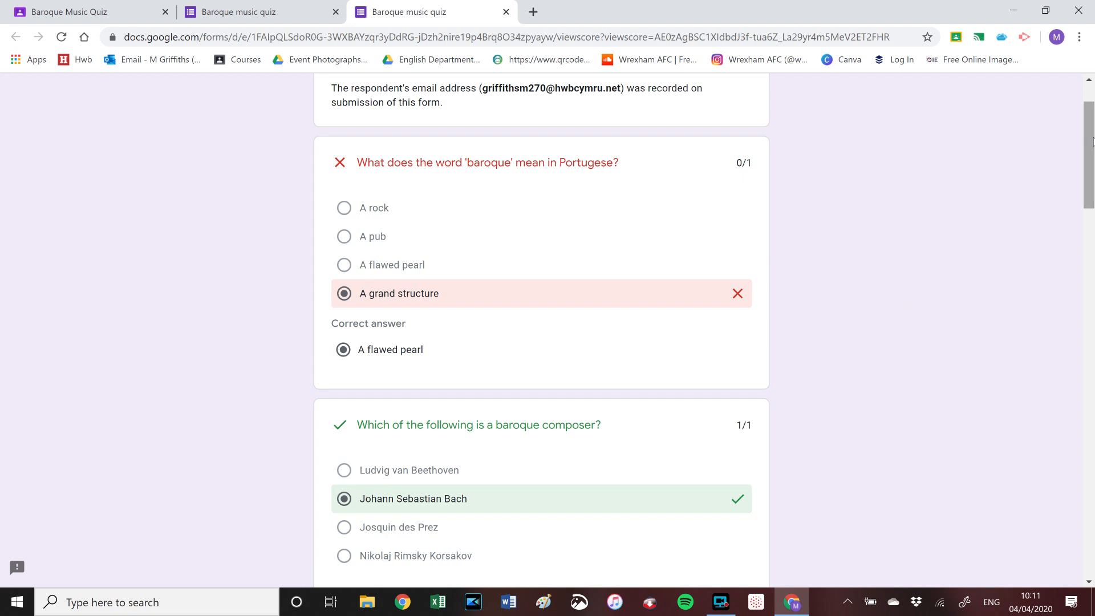
drag(1093, 141, 1092, 110)
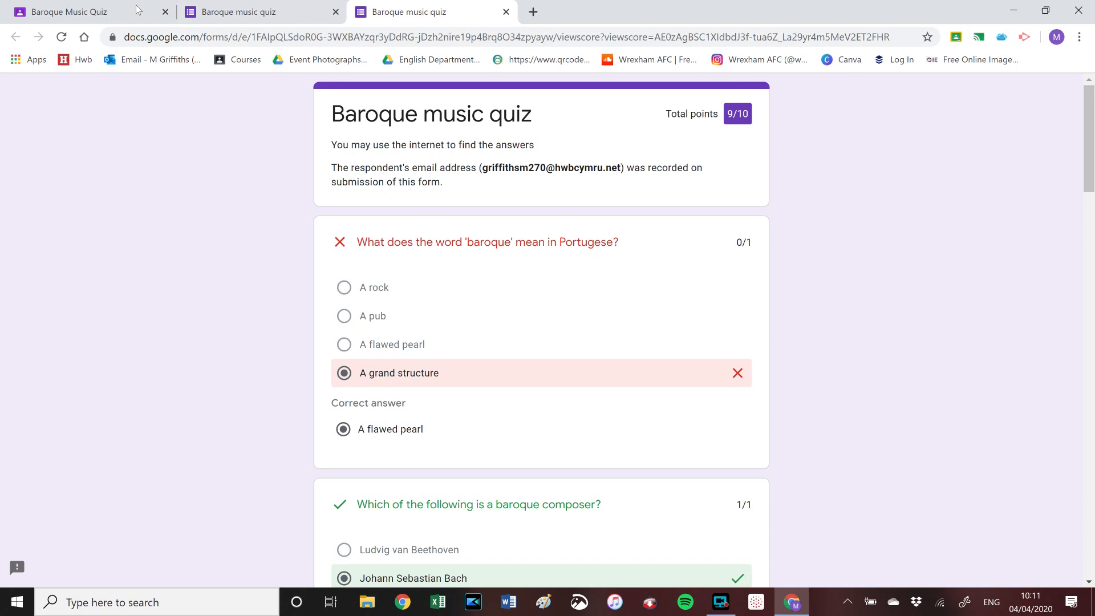
Return to the Baroque Music Quiz student work in Google Classroom and go to the overview of all classes.
click(226, 12)
click(77, 17)
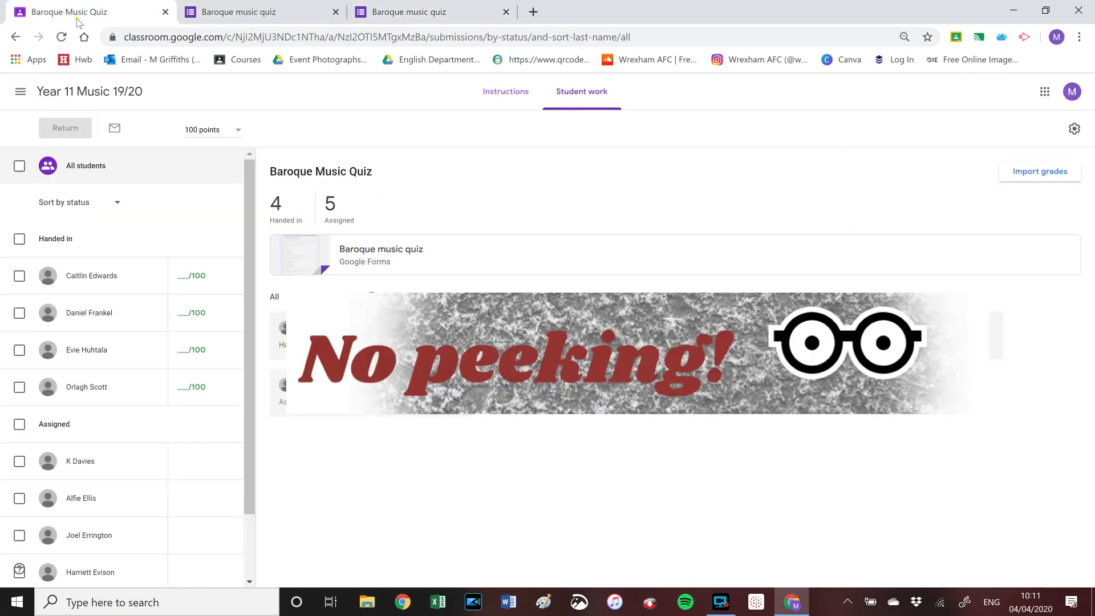
click(20, 93)
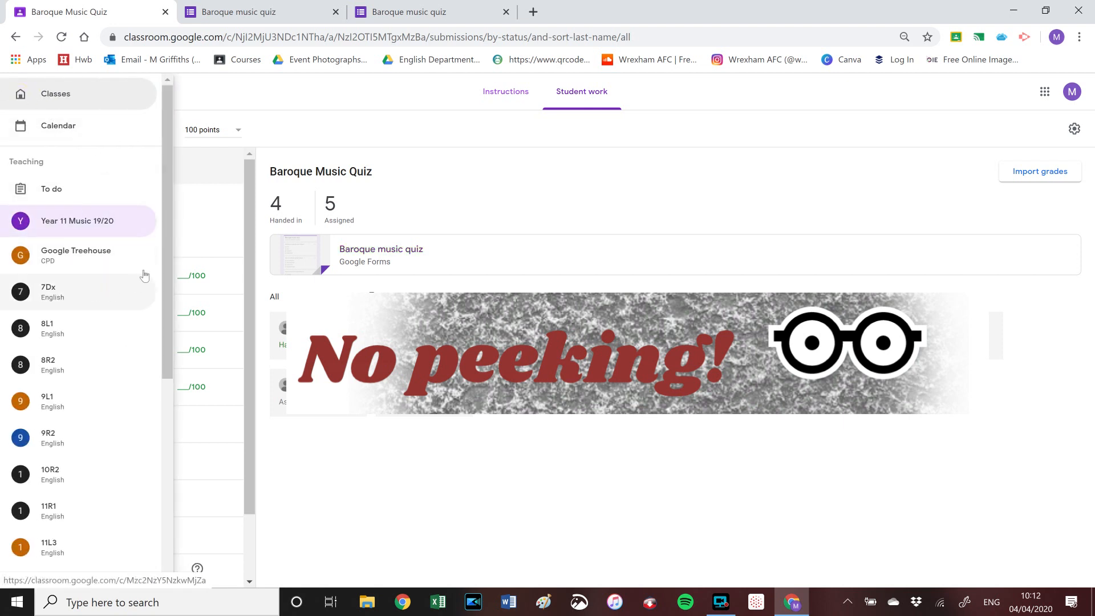
click(55, 94)
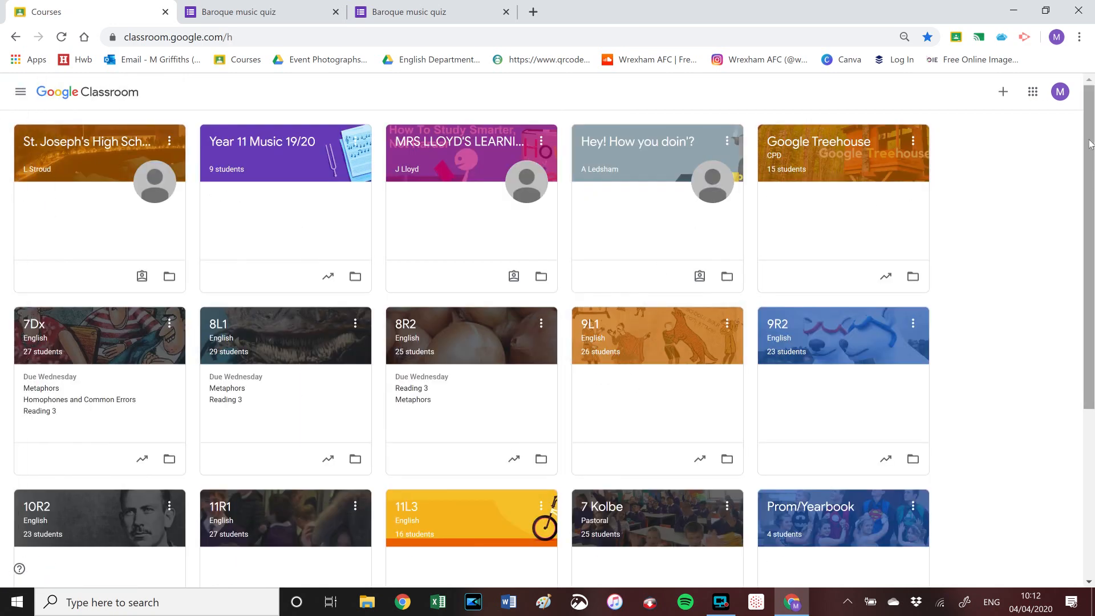
Open the Google Drive folder of the "Hey! How you doin'?" class to view its files, and return to the classes overview.
middle_click(727, 276)
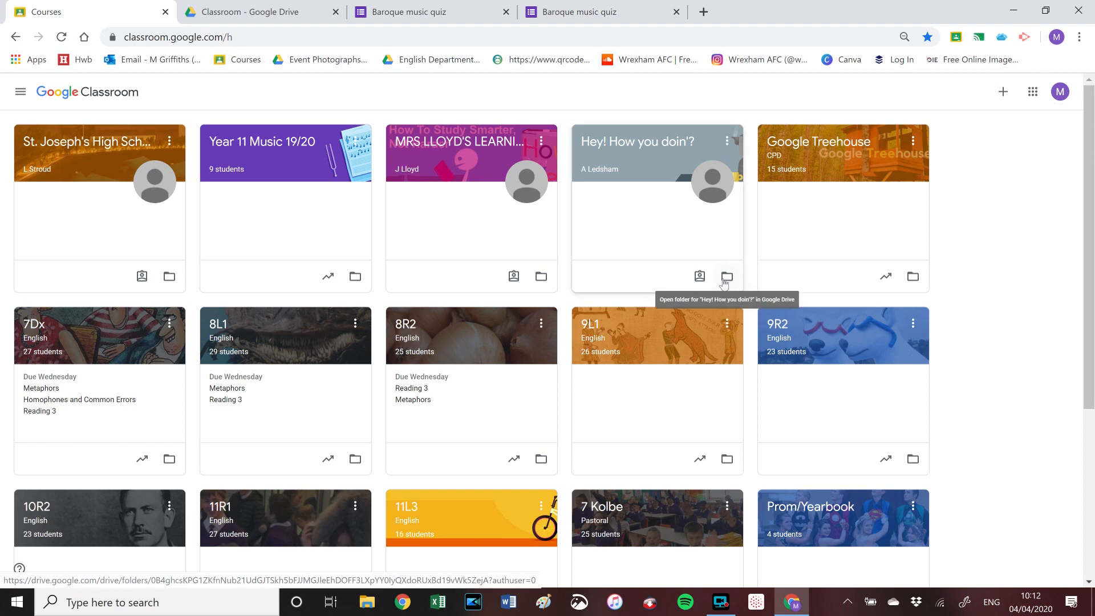
click(723, 280)
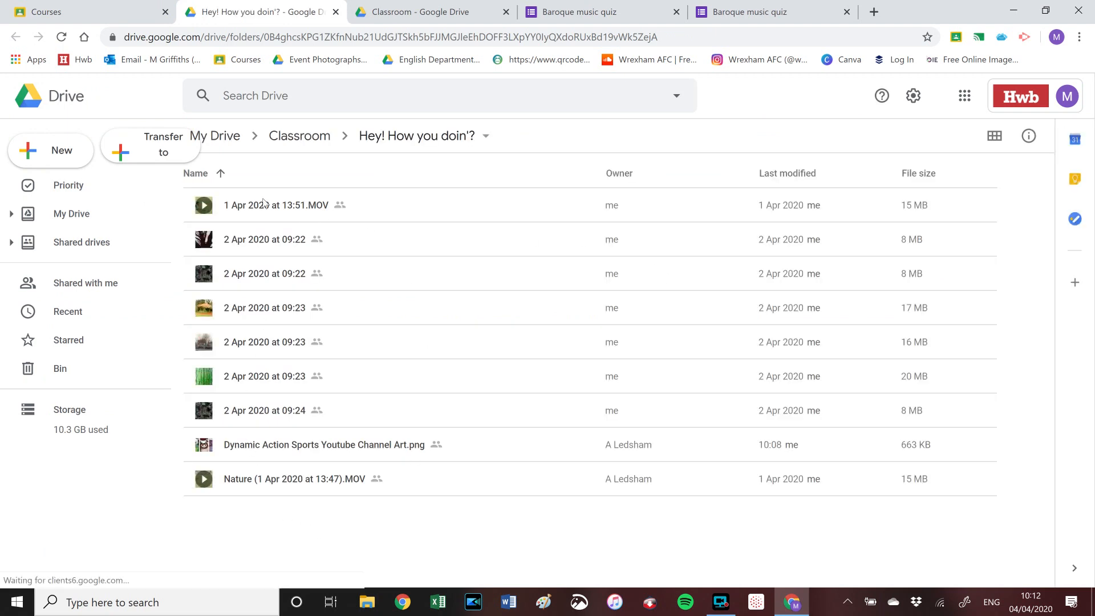
click(84, 13)
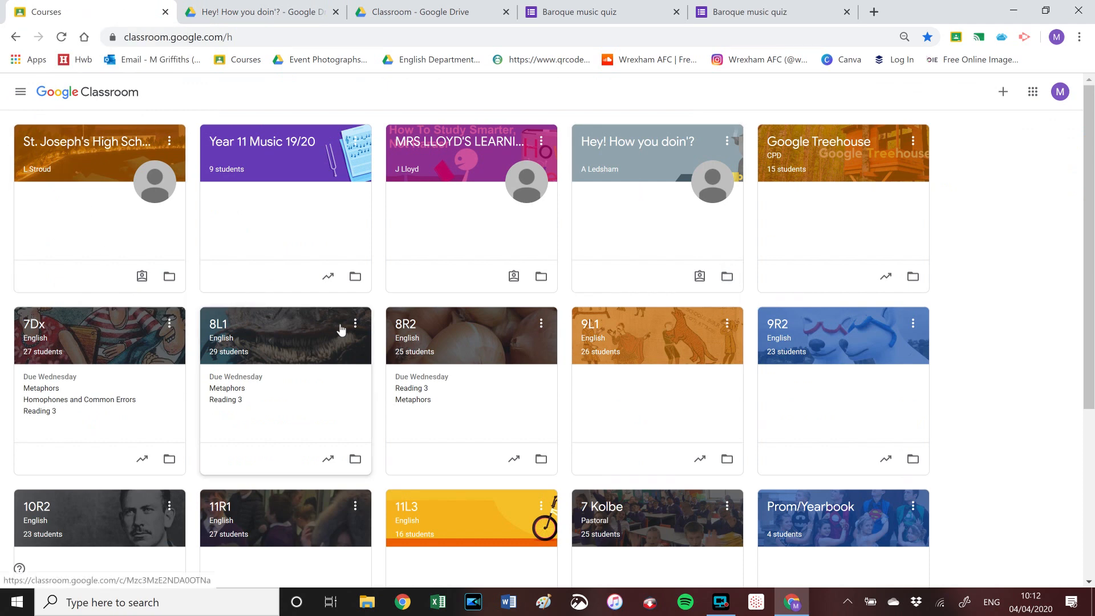
Open the Classroom calendar to view the week's assignments, and look through the navigation list of teaching and enrolled classes.
click(20, 94)
click(73, 132)
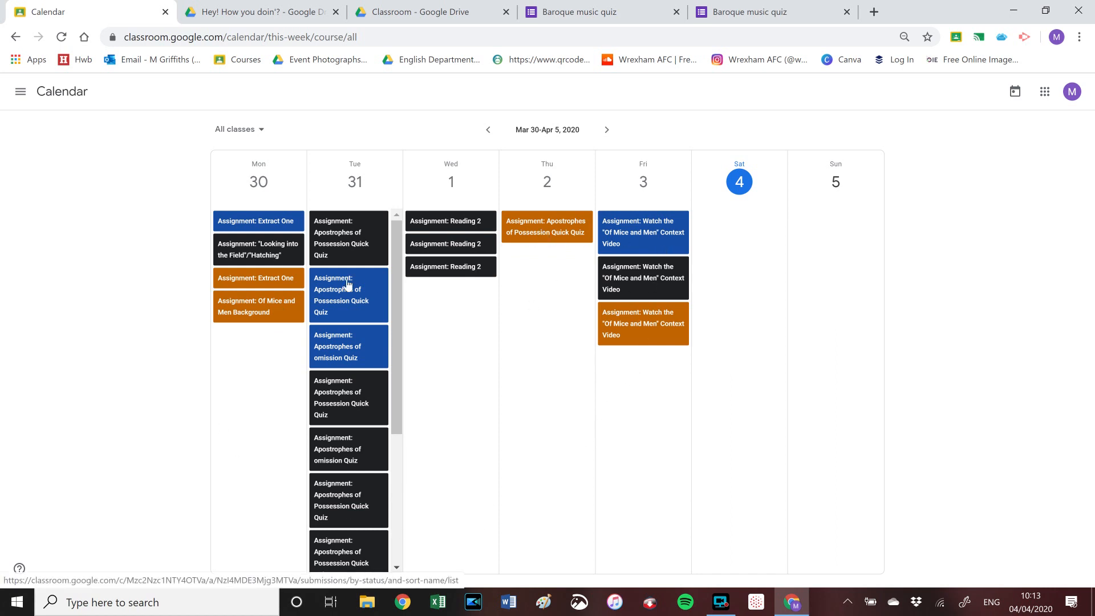
click(17, 95)
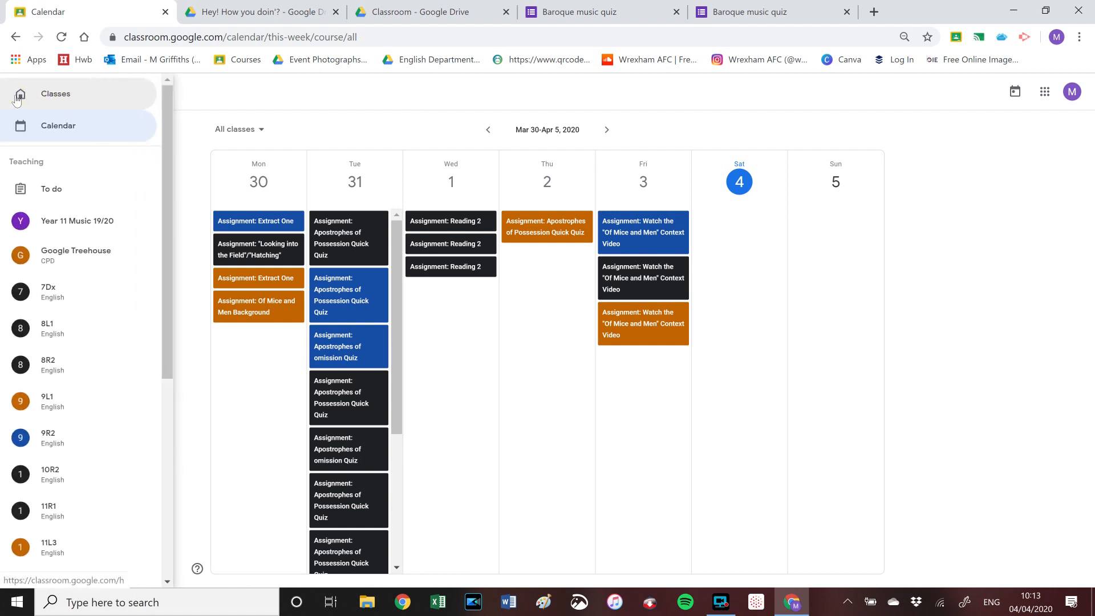
scroll(152, 342, down, 6)
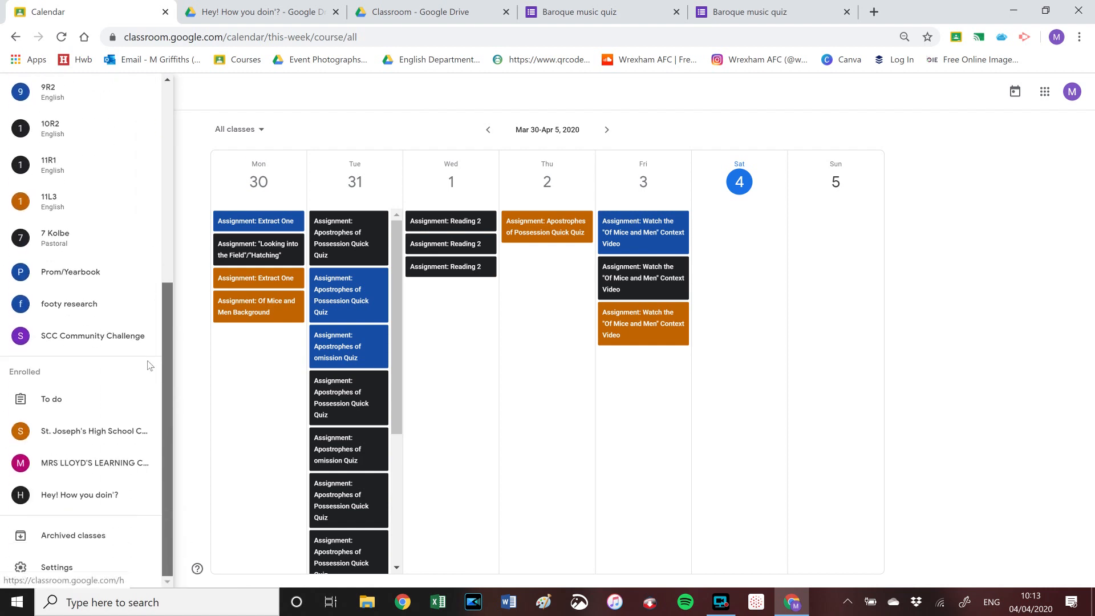
scroll(149, 365, up, 6)
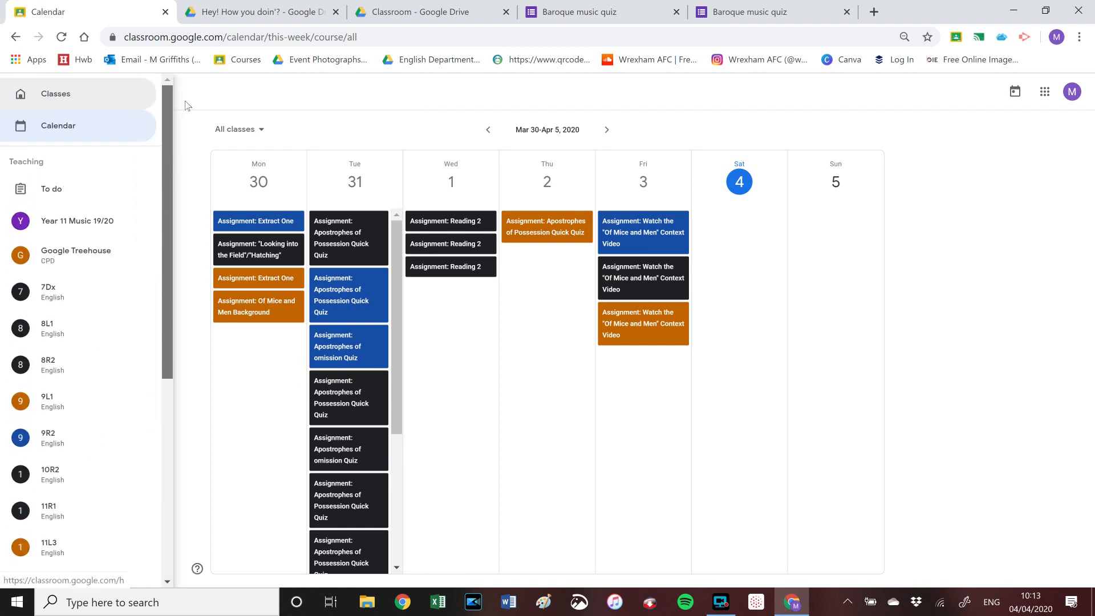
click(326, 90)
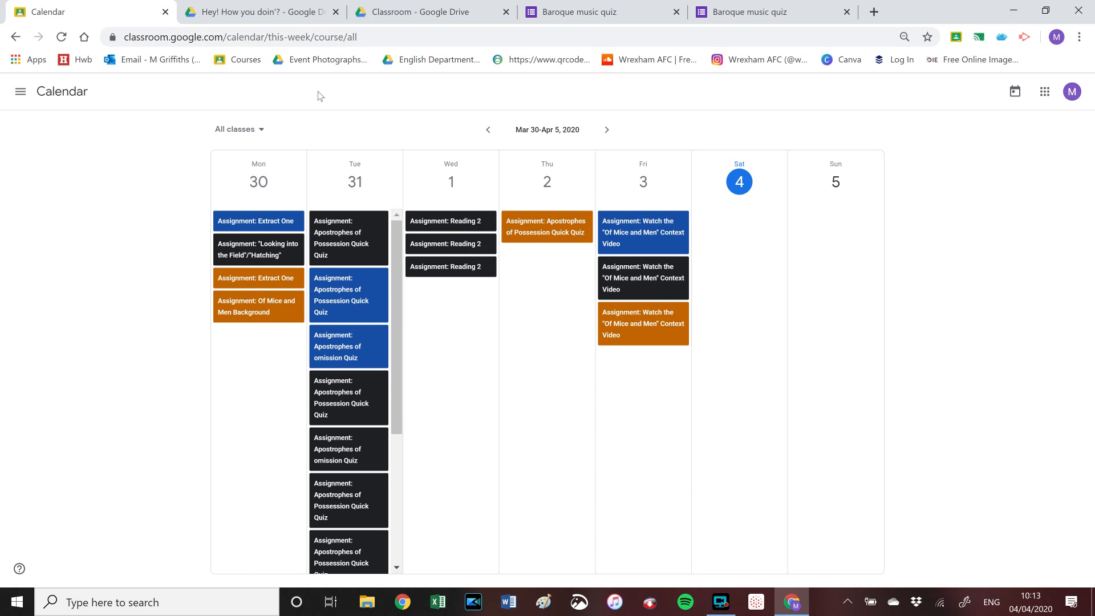
Go back to the classes overview and open the Year 11 Music 19/20 class stream.
click(14, 38)
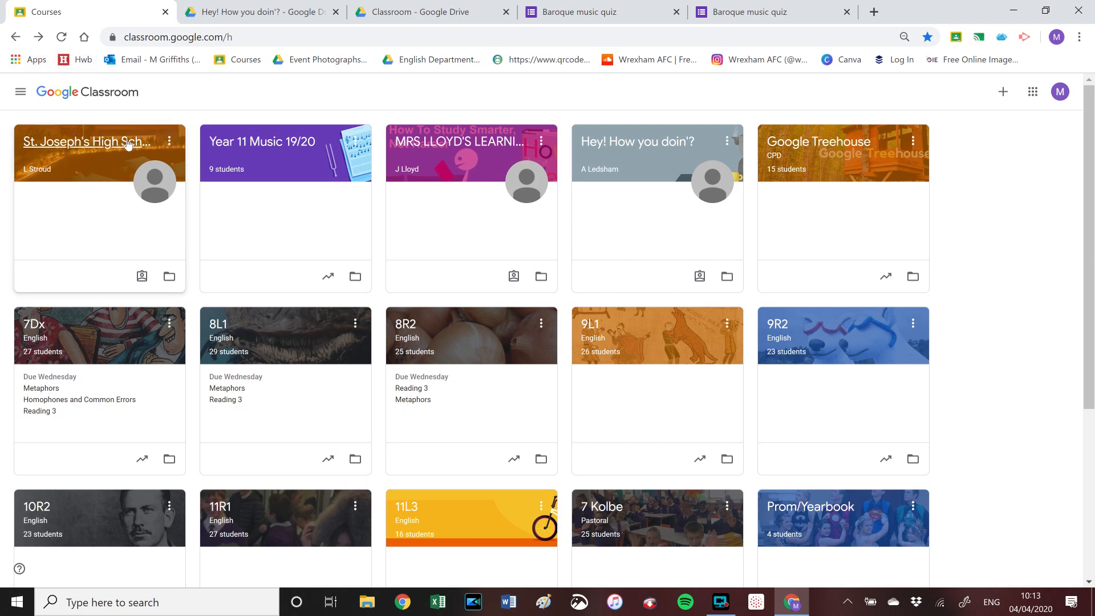
click(286, 143)
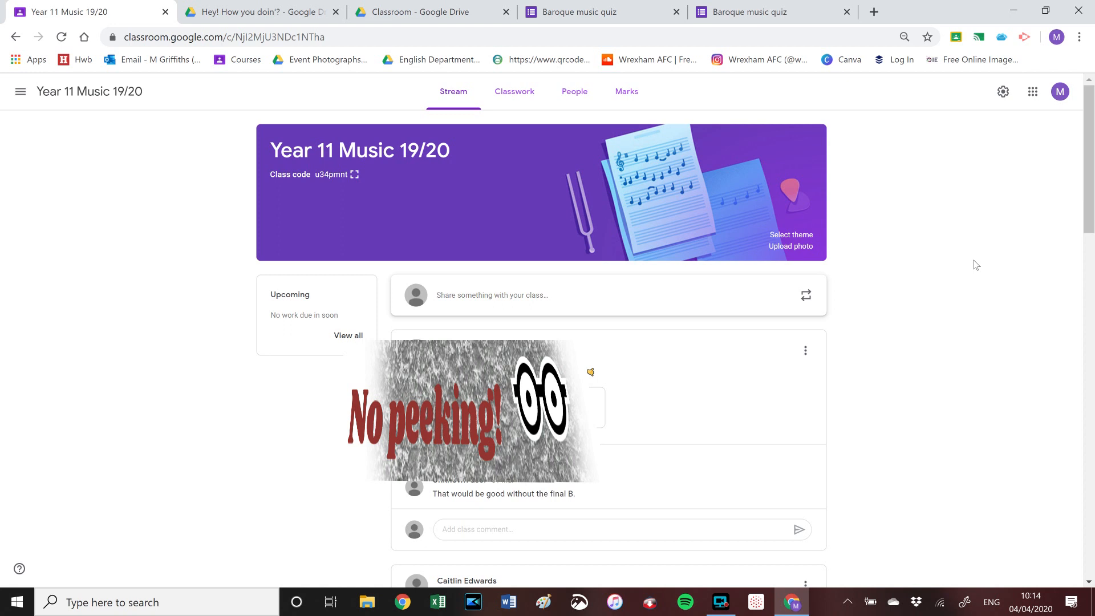
mouse_move(718, 609)
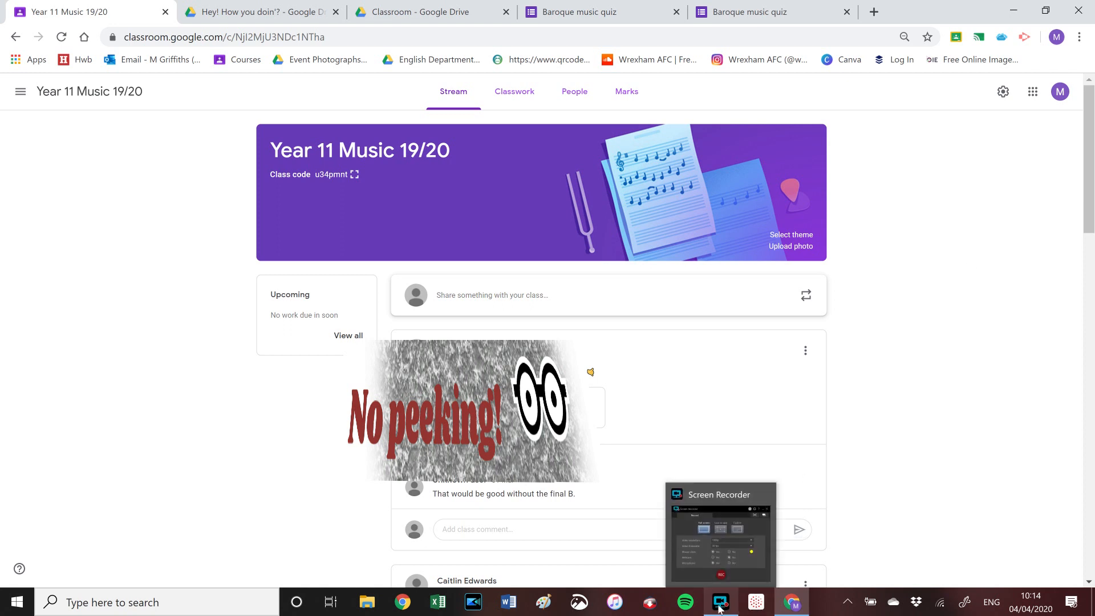